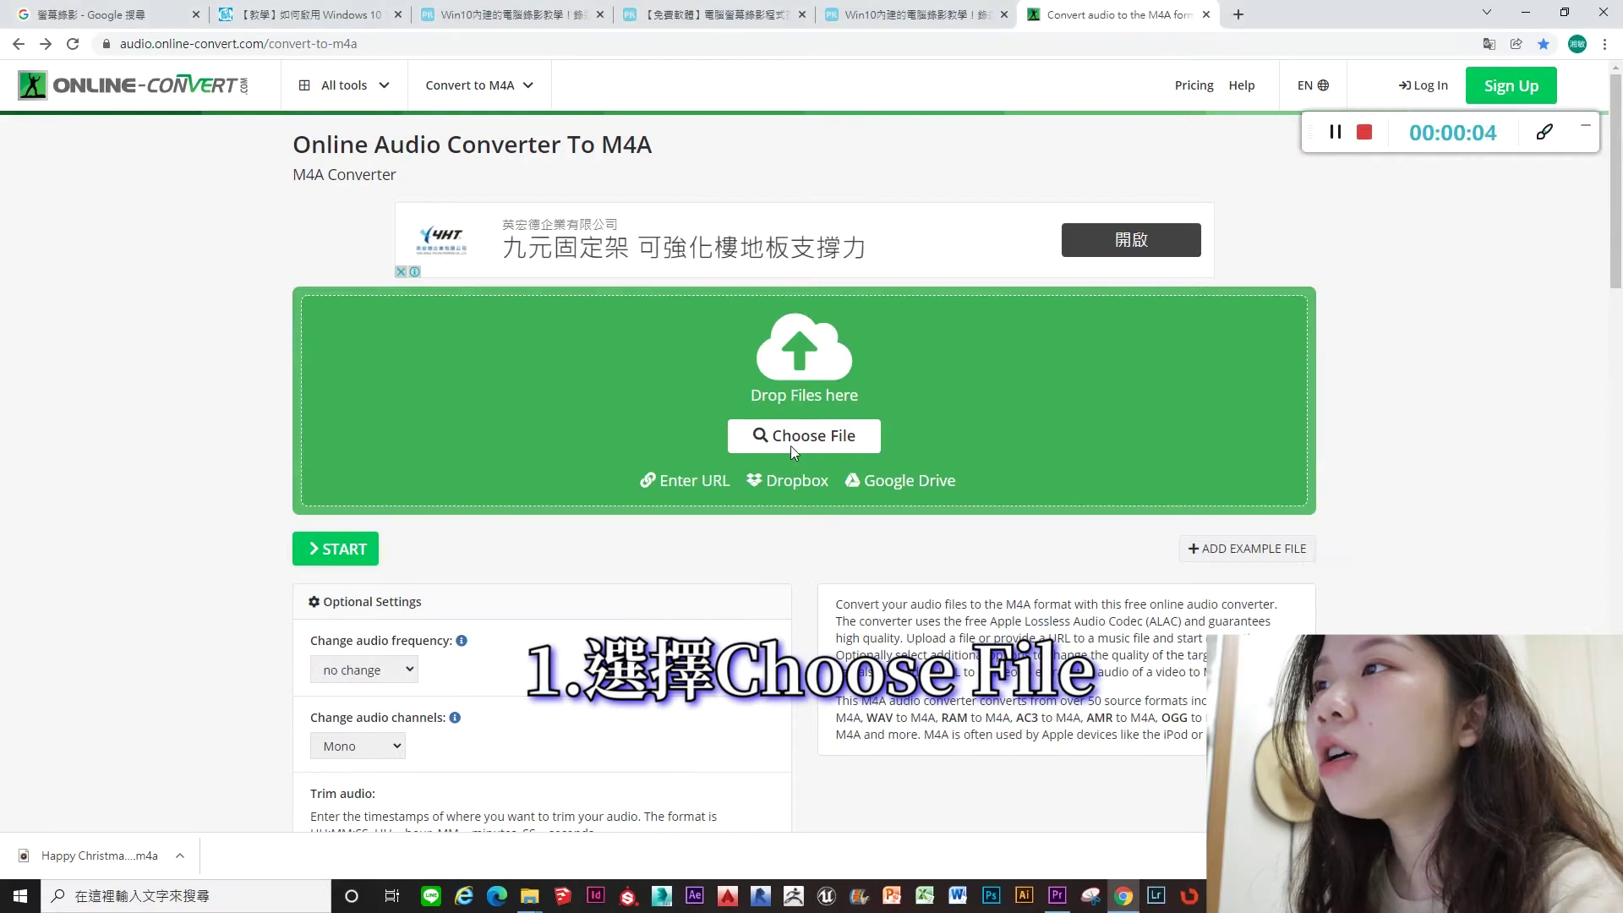
Upload the Happy Christmas Royalty Free Background Music For Videos file to the M4A converter.
{"action": "left_click", "coordinate": [790, 445]}
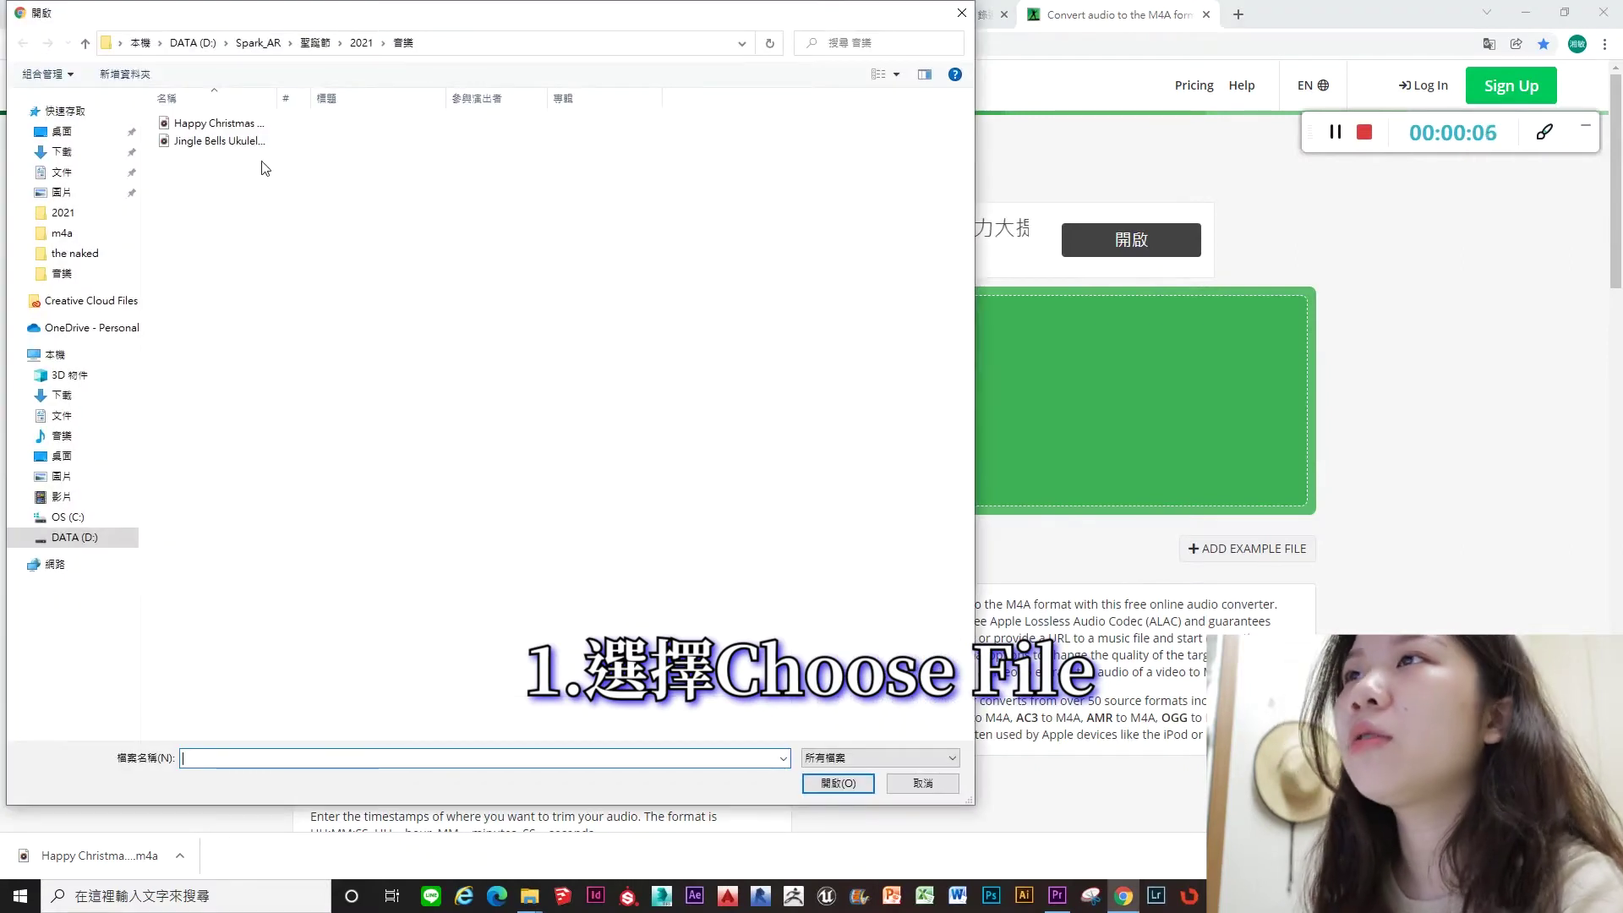
{"action": "left_click", "coordinate": [305, 128]}
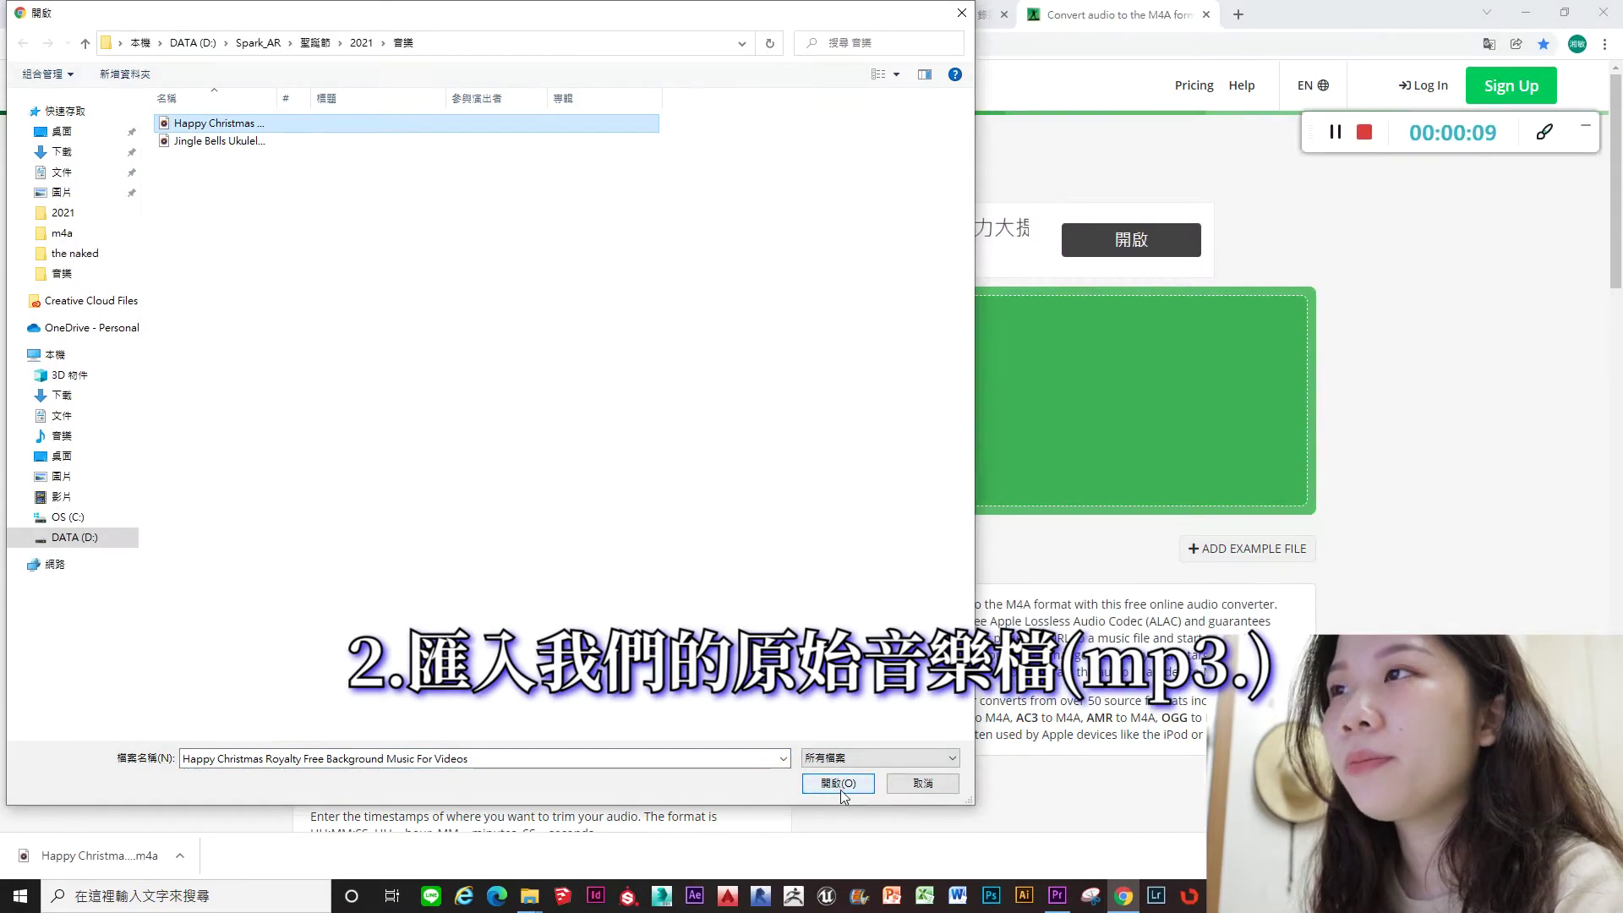
{"action": "left_click", "coordinate": [838, 784]}
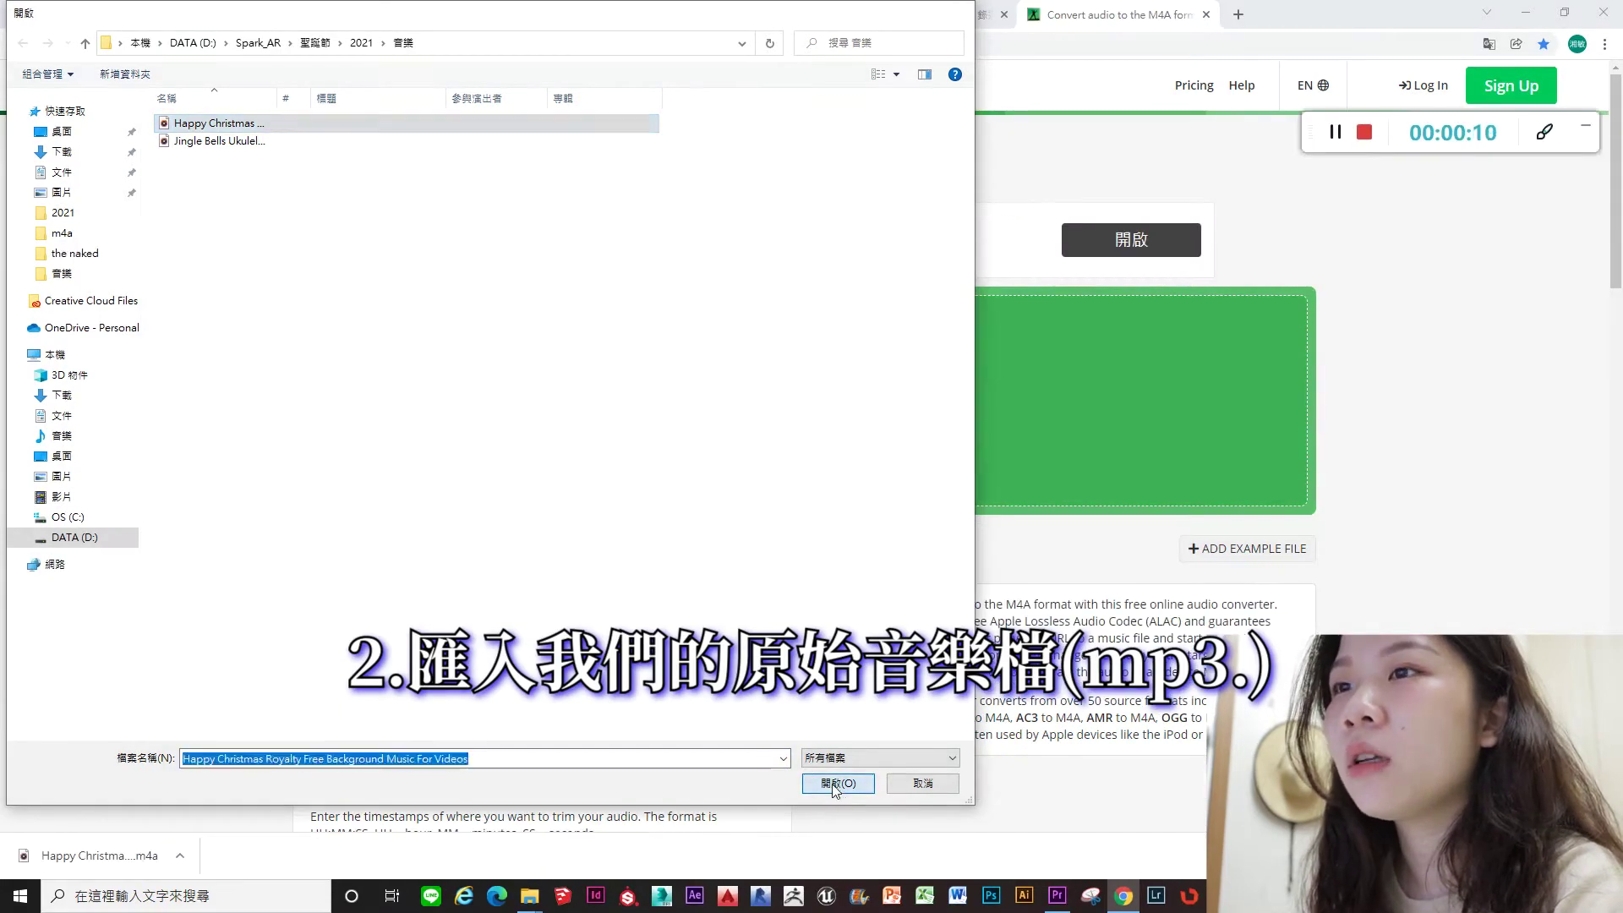
Set the conversion's audio frequency to 44100 Hz and the audio channels to Mono.
{"action": "scroll", "coordinate": [393, 477], "scroll_direction": "down", "scroll_amount": 3}
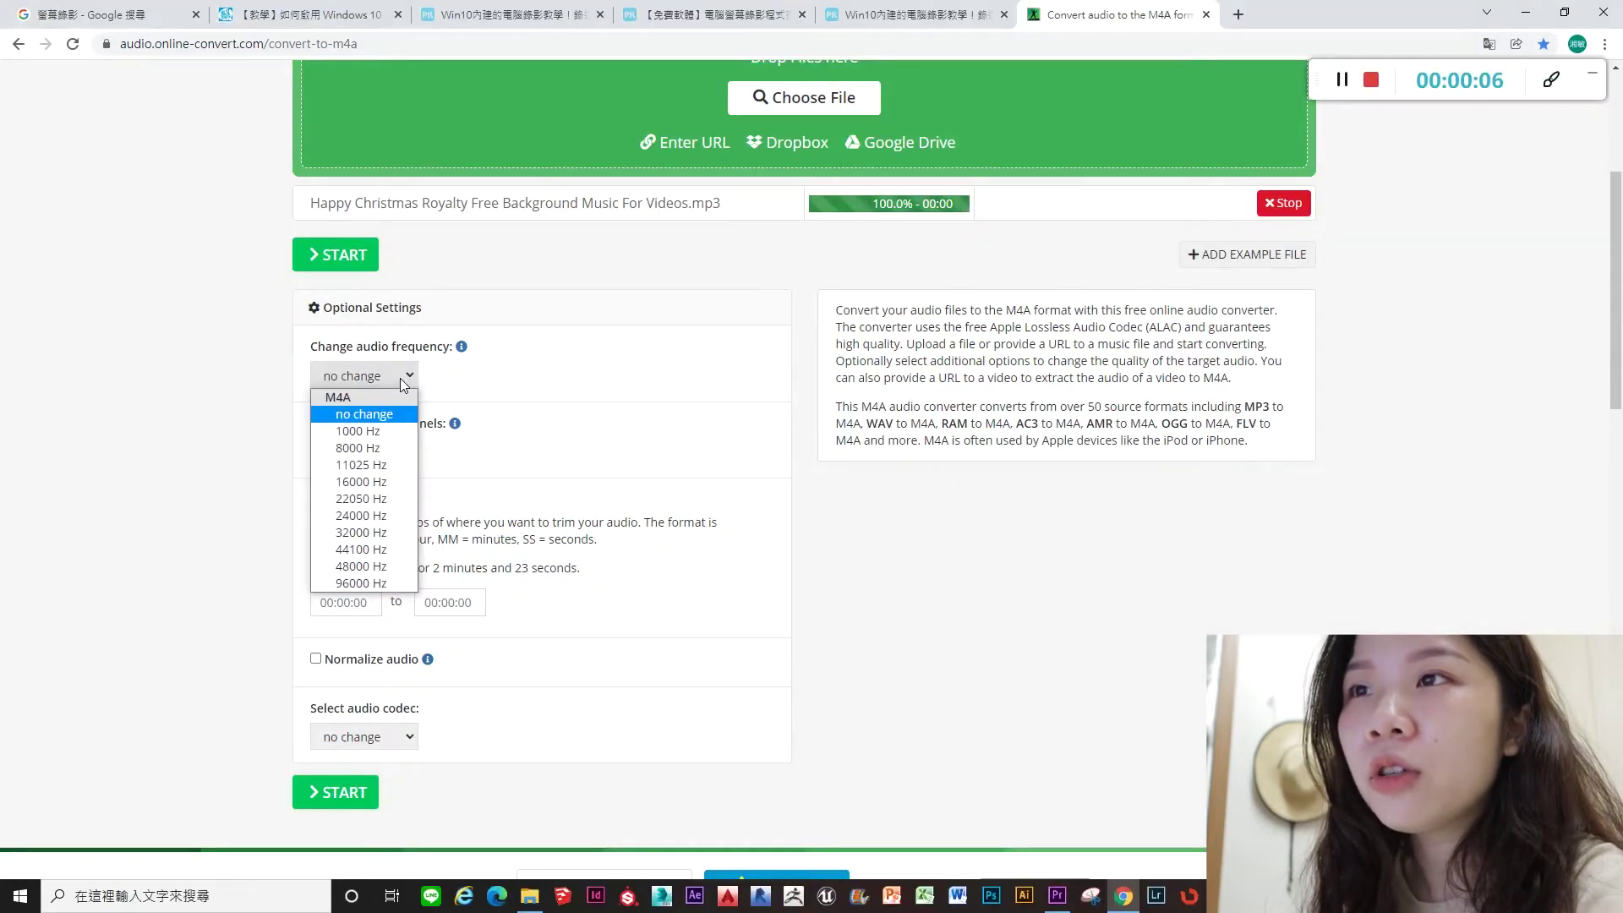
{"action": "left_click", "coordinate": [388, 551]}
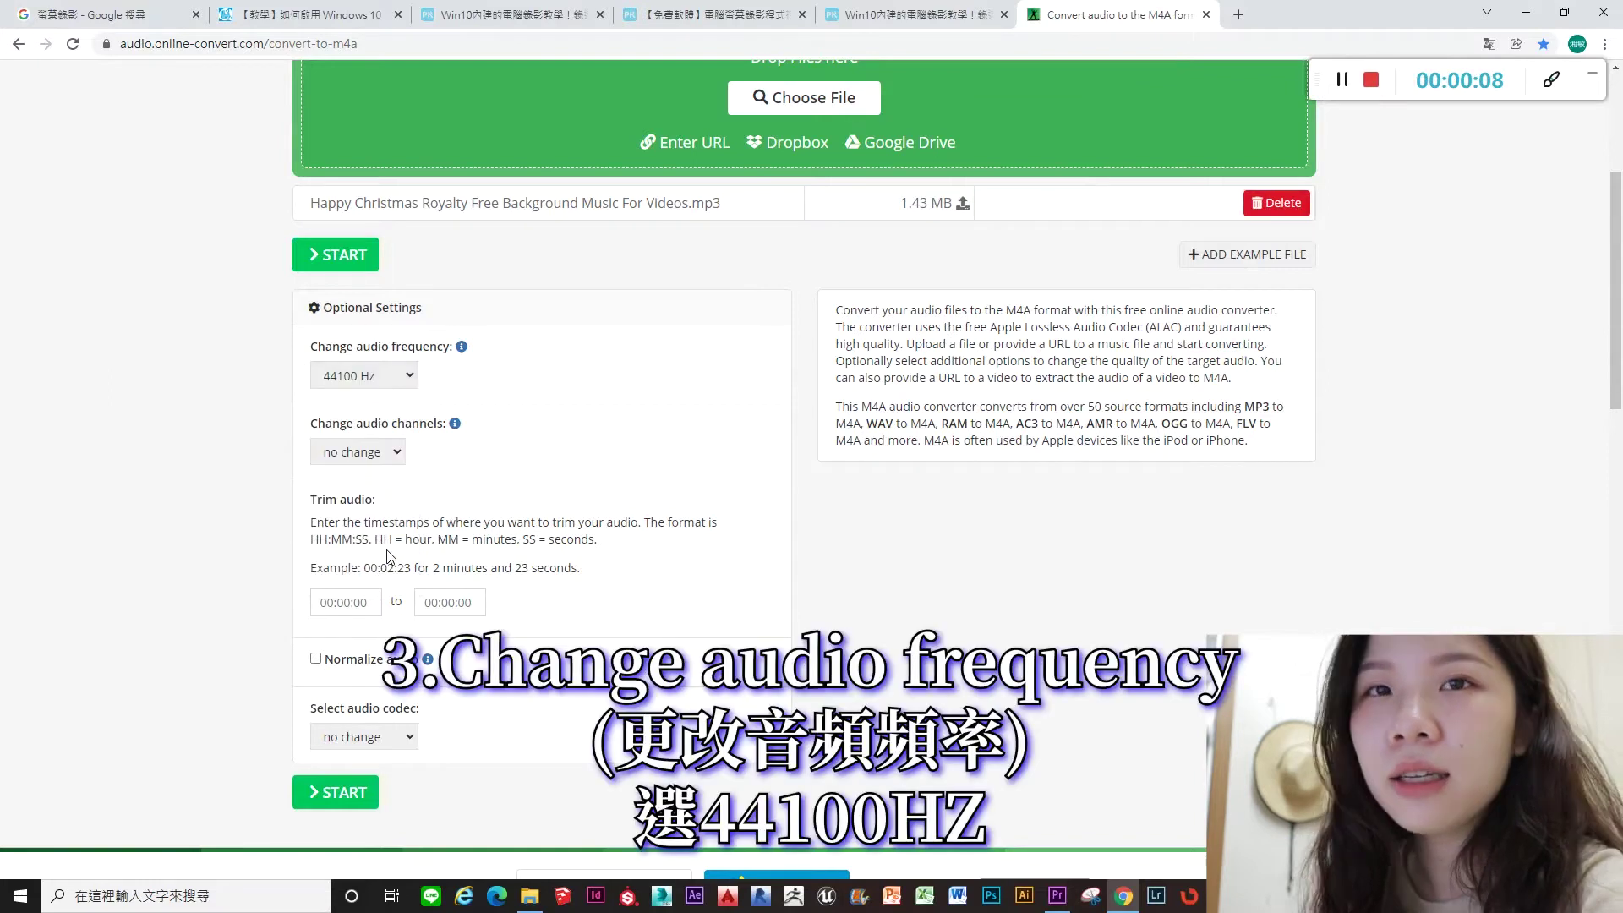
{"action": "left_click", "coordinate": [399, 451]}
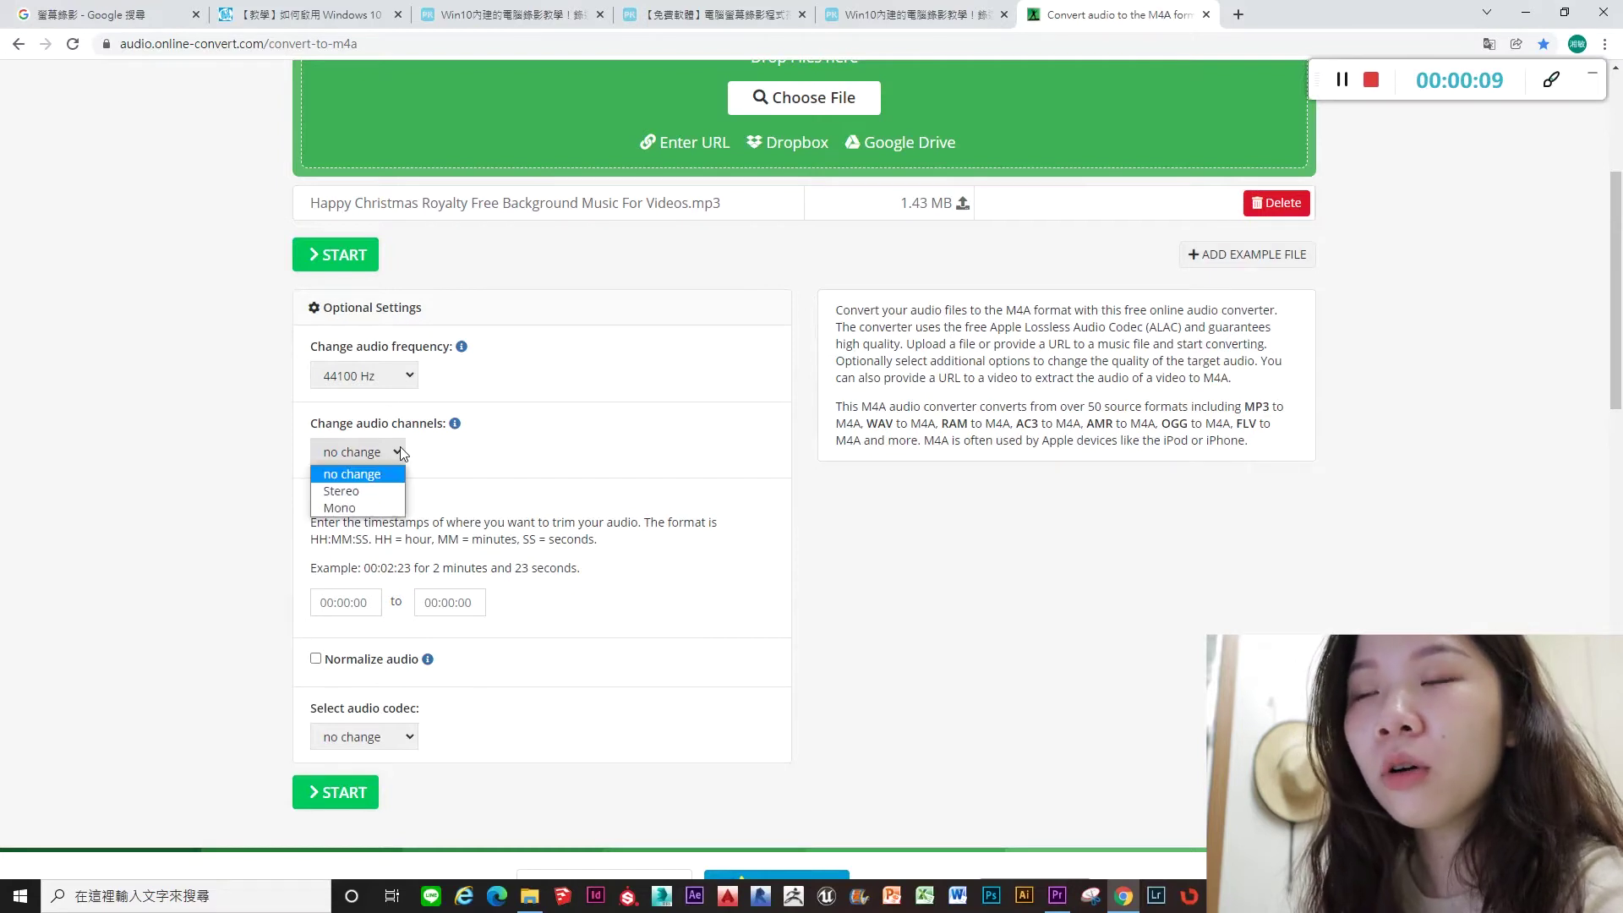
{"action": "left_click", "coordinate": [389, 508]}
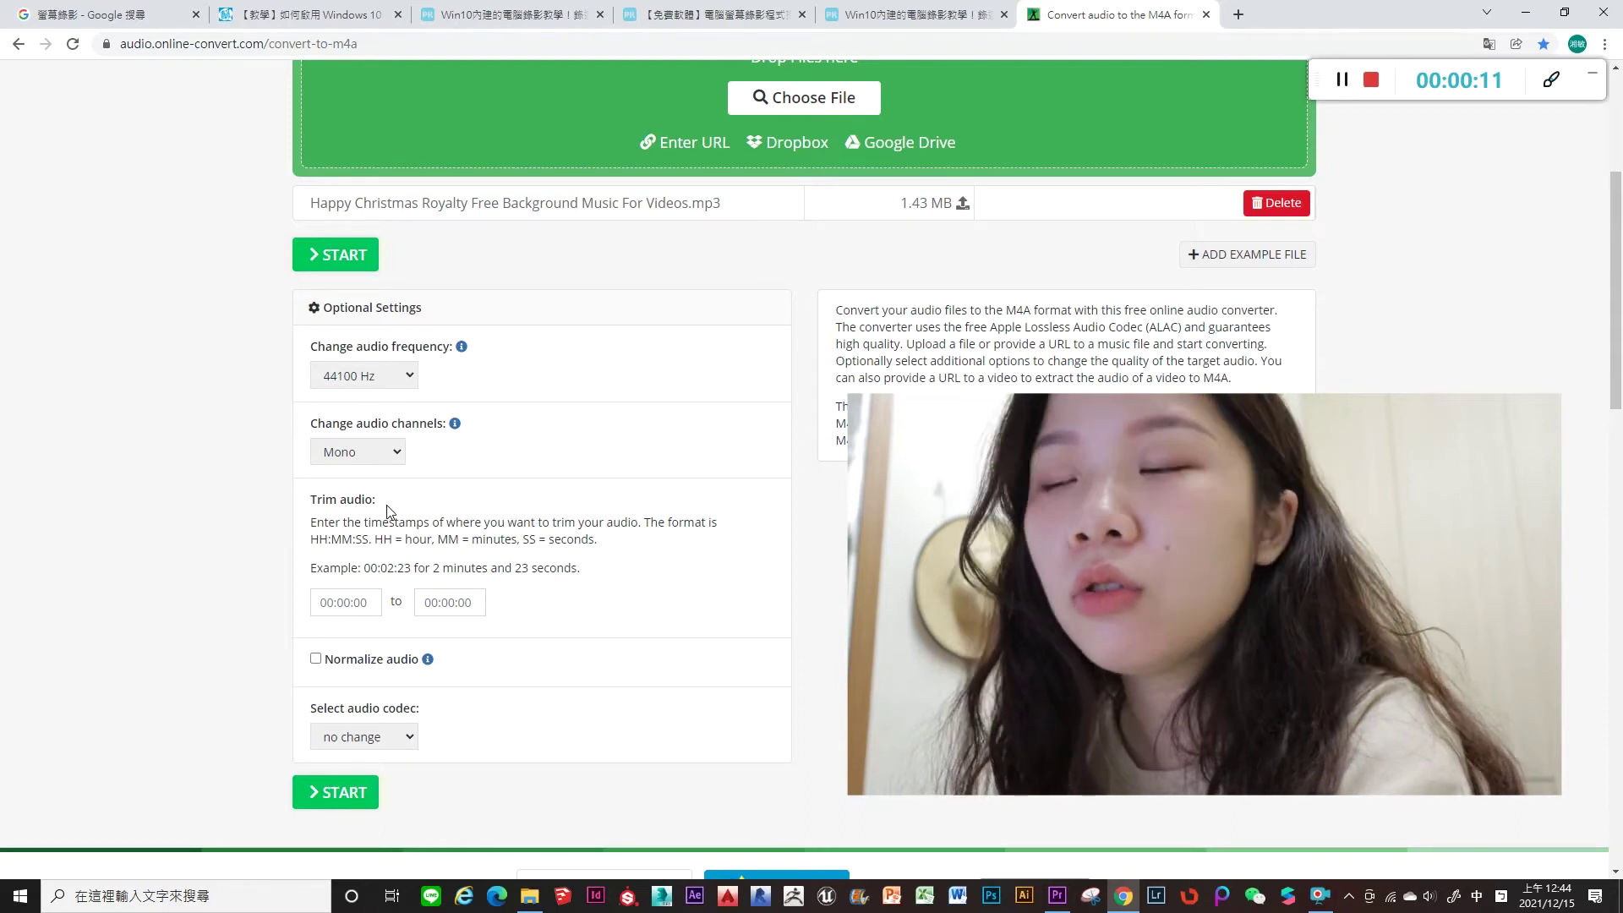
Trim the audio from 00:00:09 to 00:00:40.
{"action": "left_click", "coordinate": [376, 604]}
{"action": "left_click", "coordinate": [381, 635]}
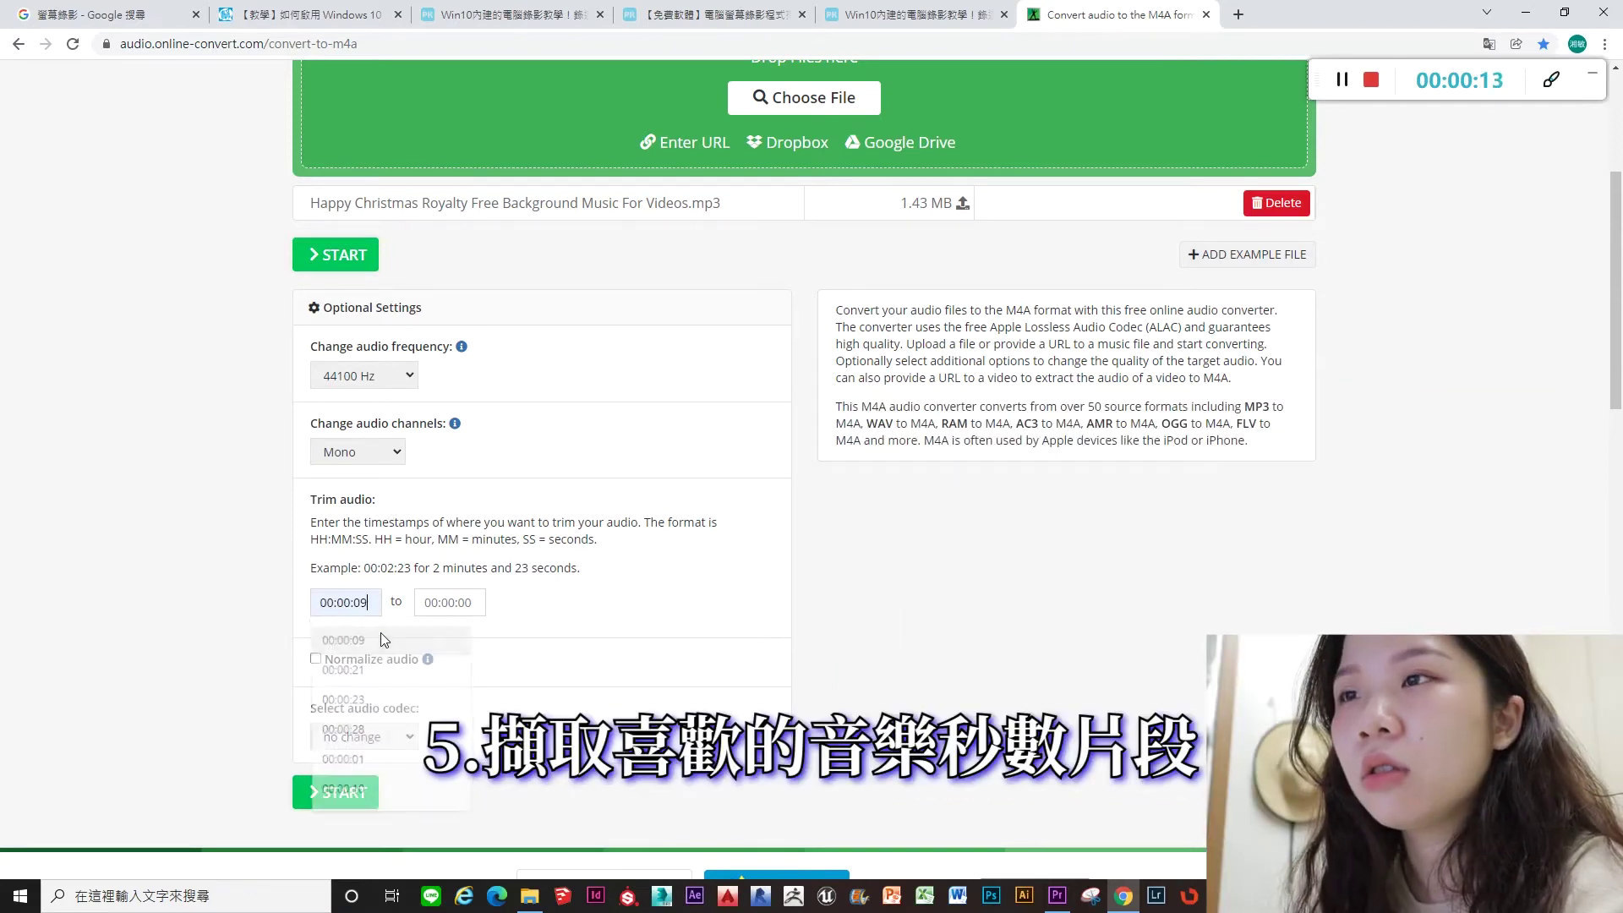
{"action": "left_click", "coordinate": [476, 604]}
{"action": "left_click", "coordinate": [463, 644]}
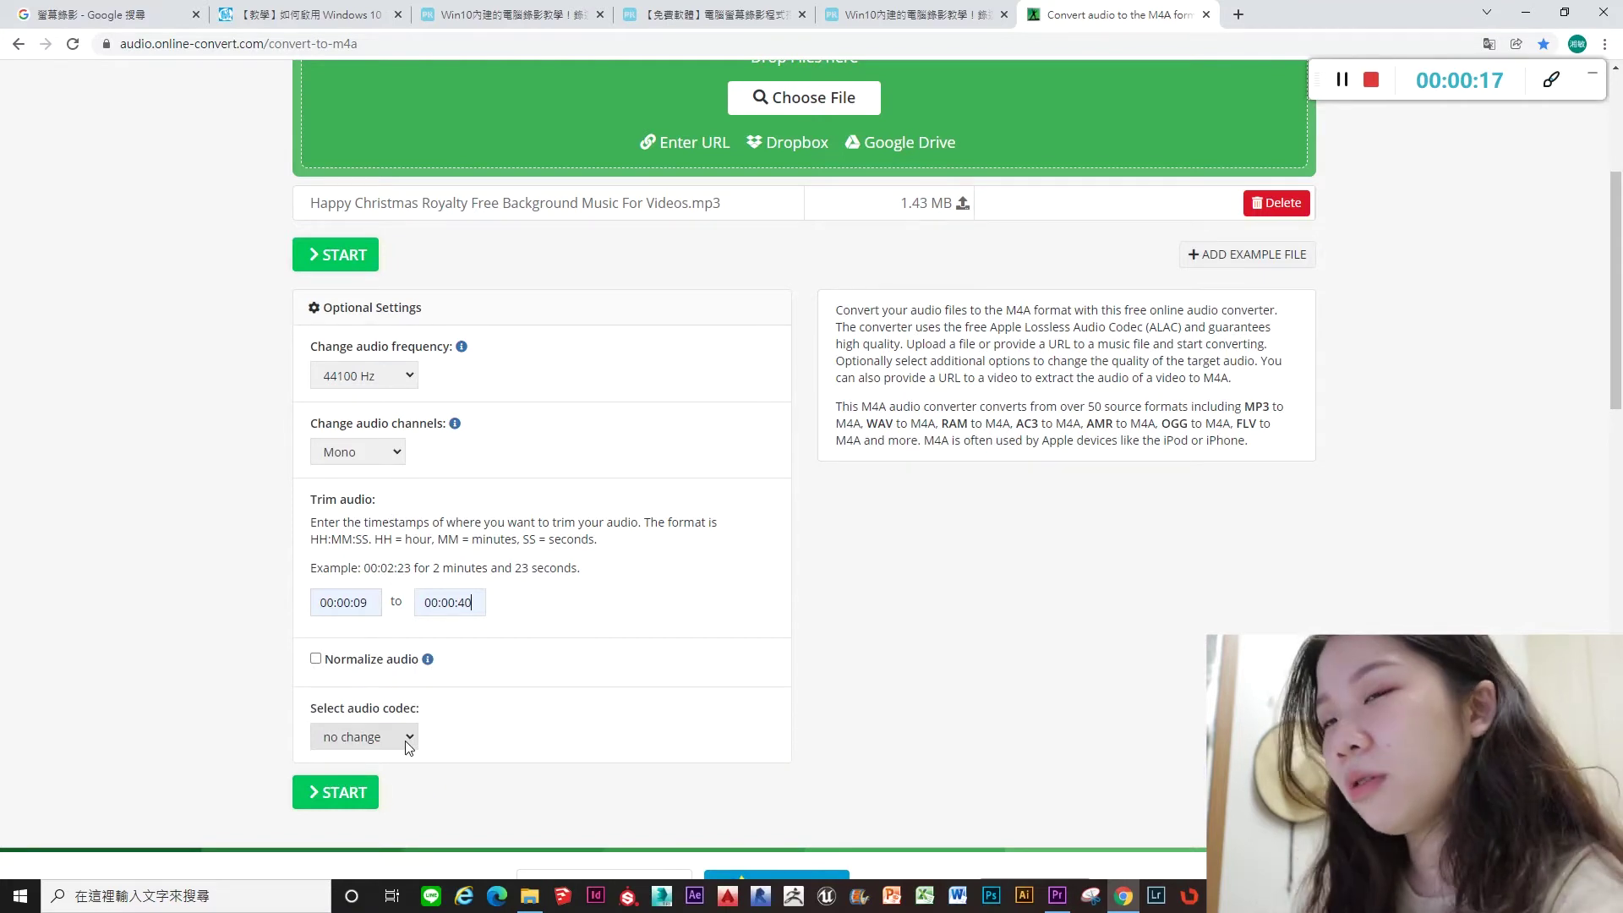
Choose aac as the audio codec and start the conversion.
{"action": "left_click", "coordinate": [405, 742]}
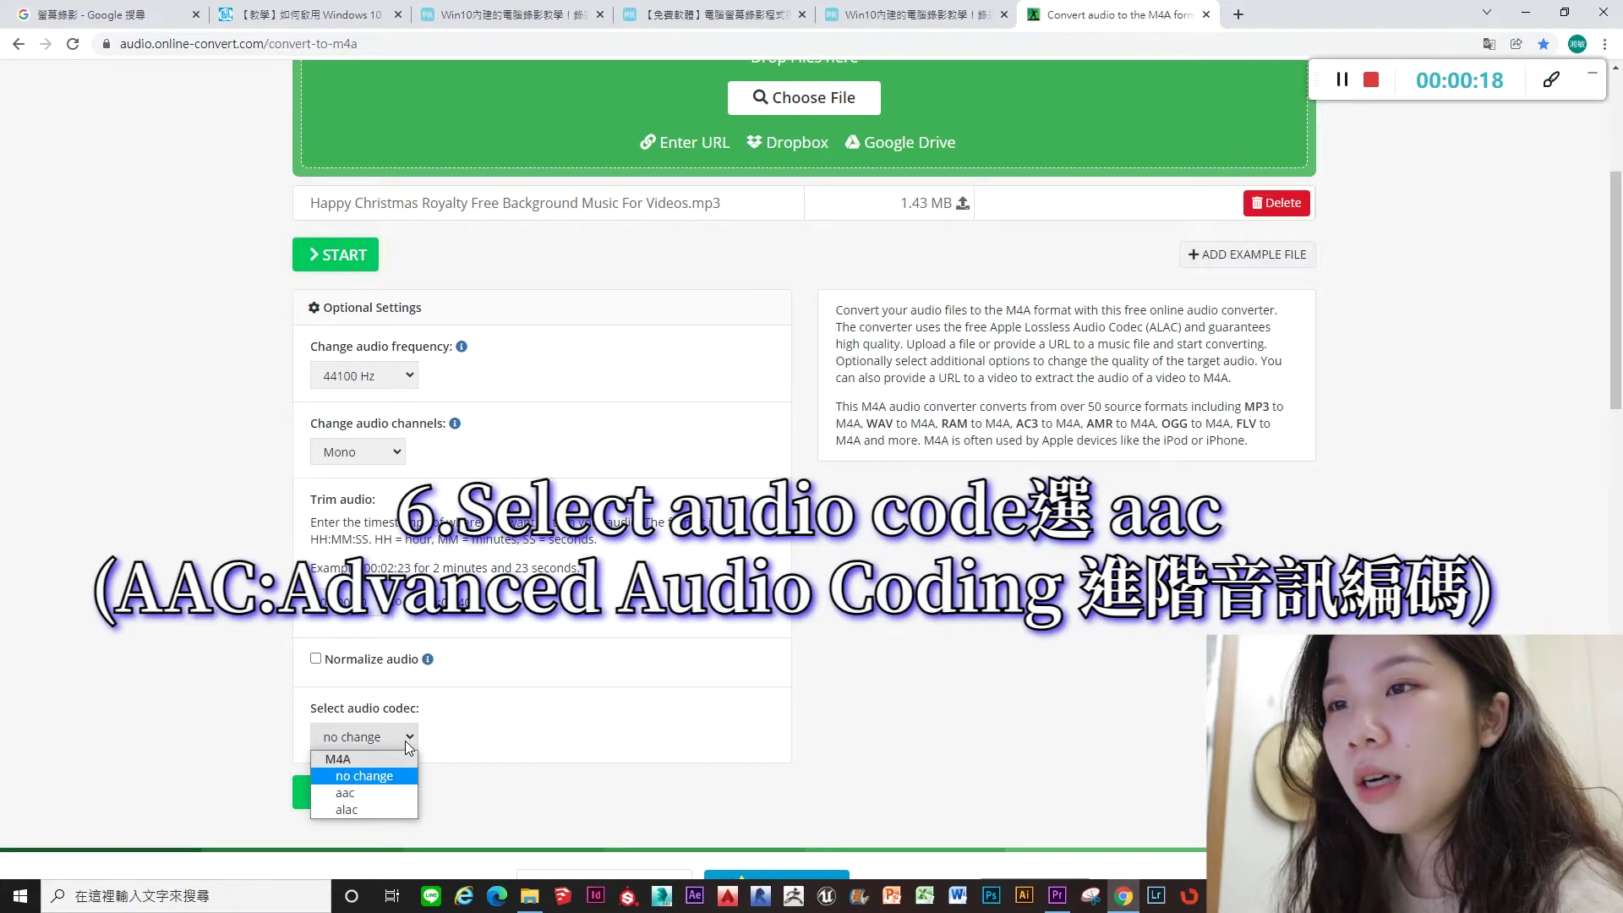
{"action": "left_click", "coordinate": [399, 794]}
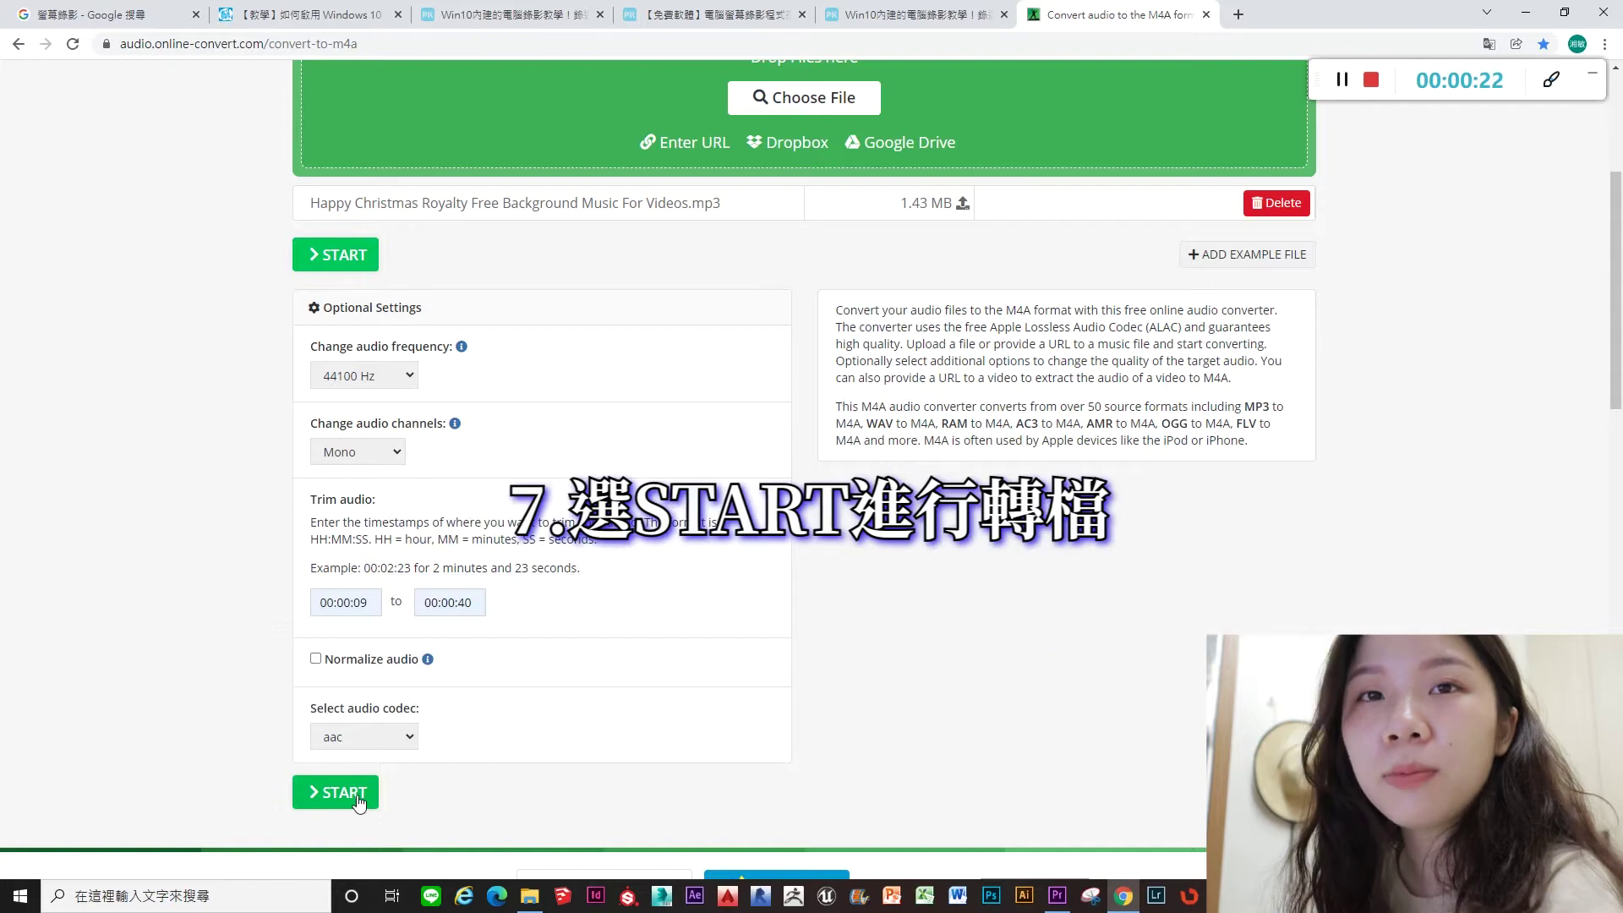
{"action": "left_click", "coordinate": [358, 800]}
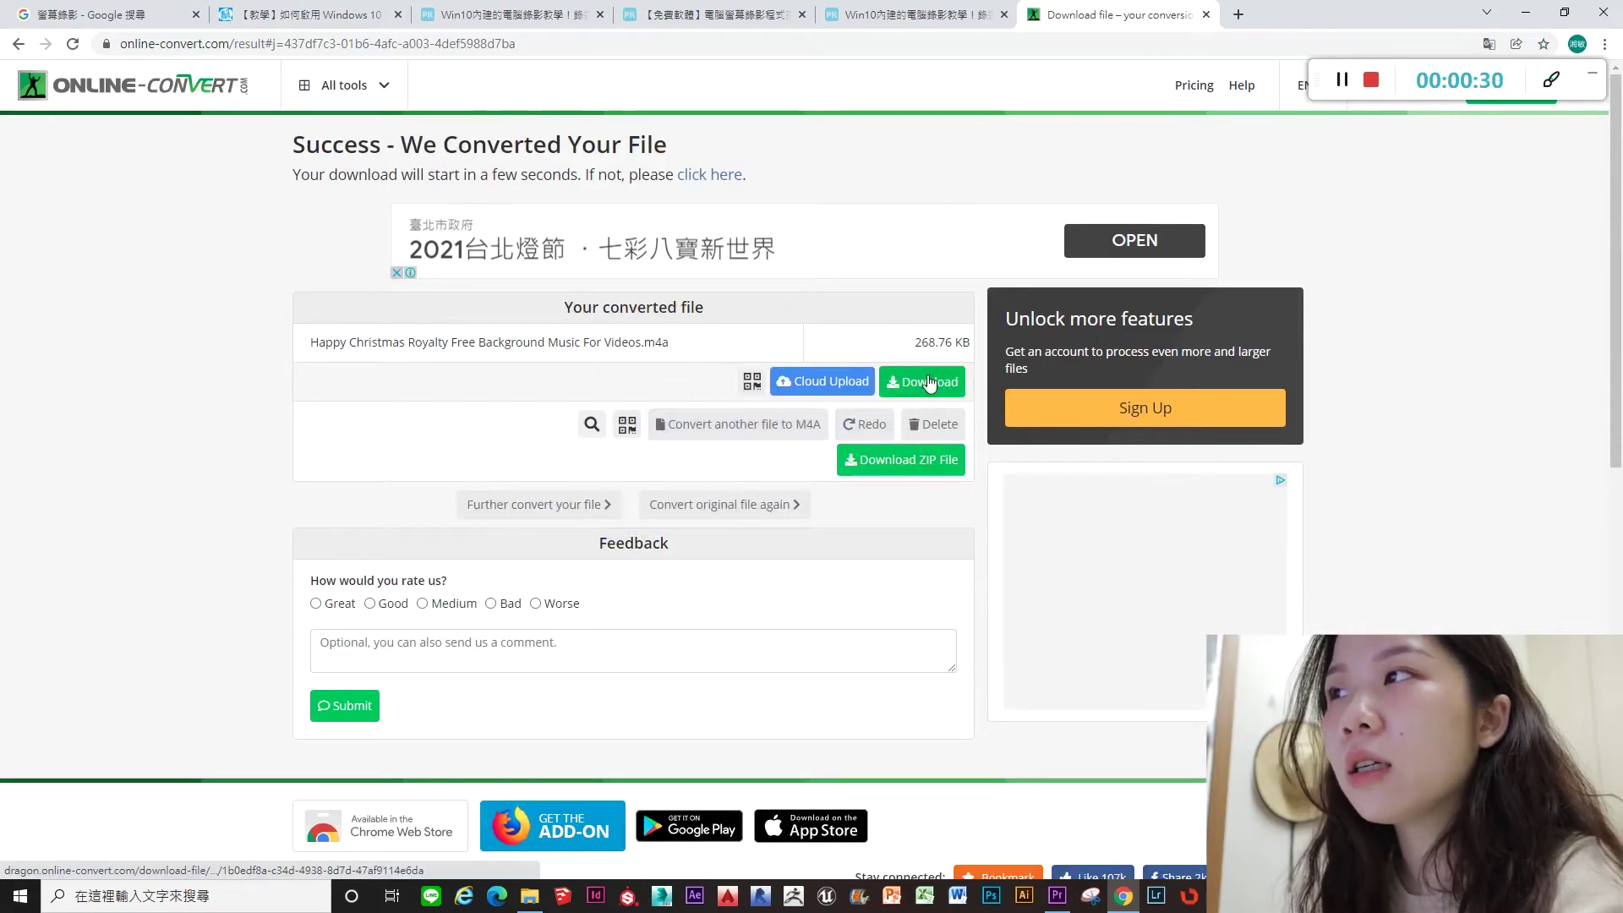
Download the converted M4A file into the m4a folder, replacing the existing file of the same name.
{"action": "left_click", "coordinate": [931, 384]}
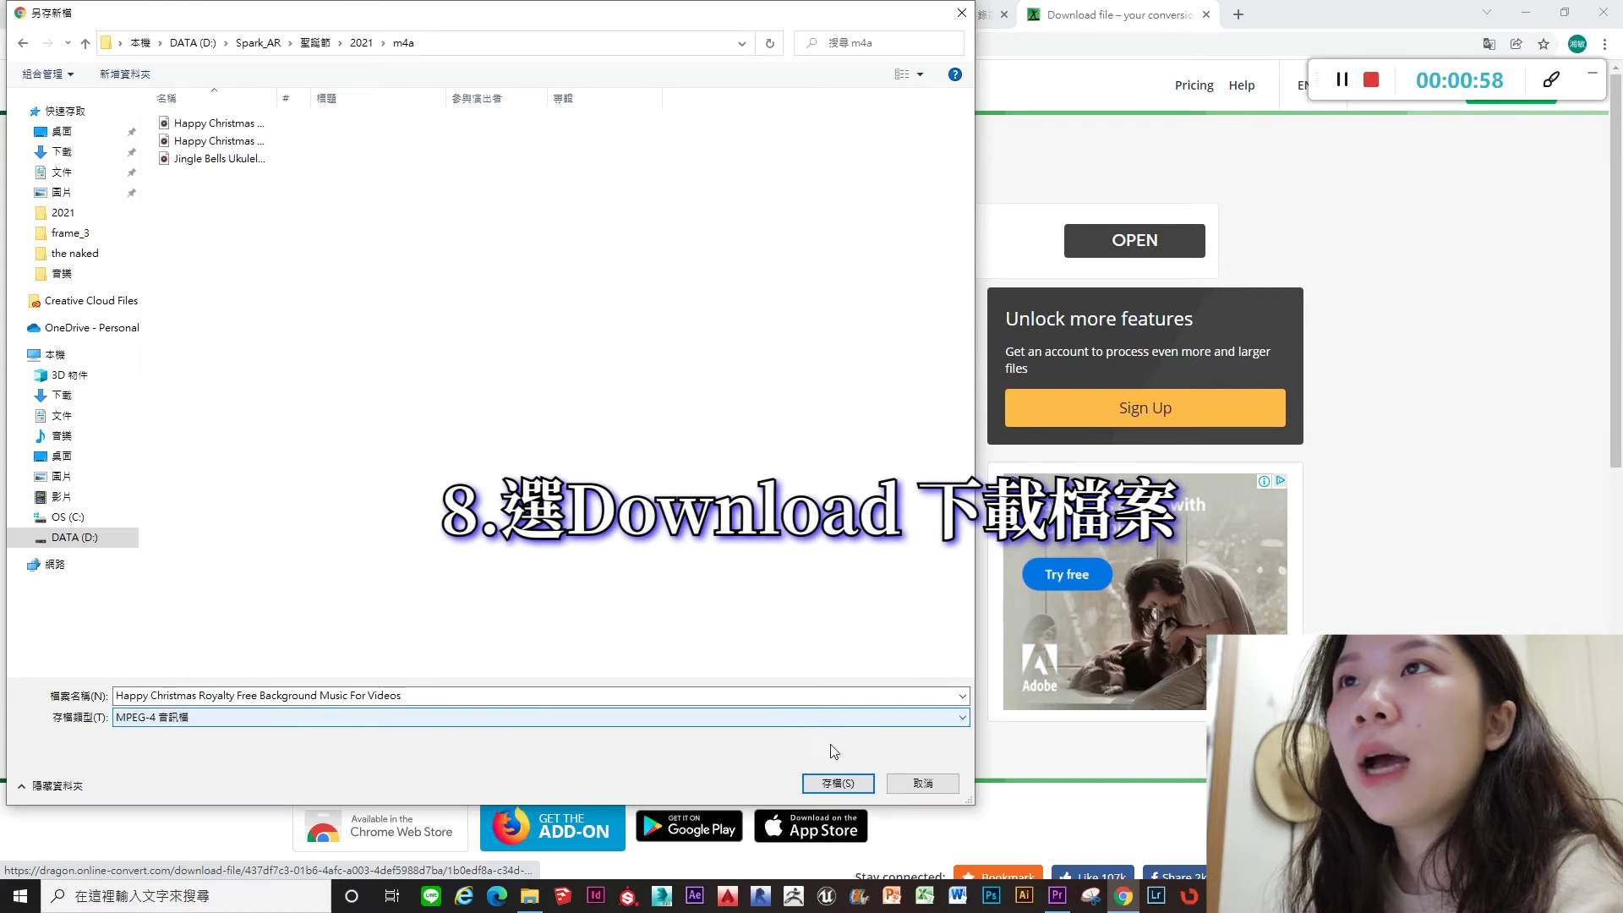
{"action": "left_click", "coordinate": [839, 789]}
{"action": "left_click", "coordinate": [829, 784]}
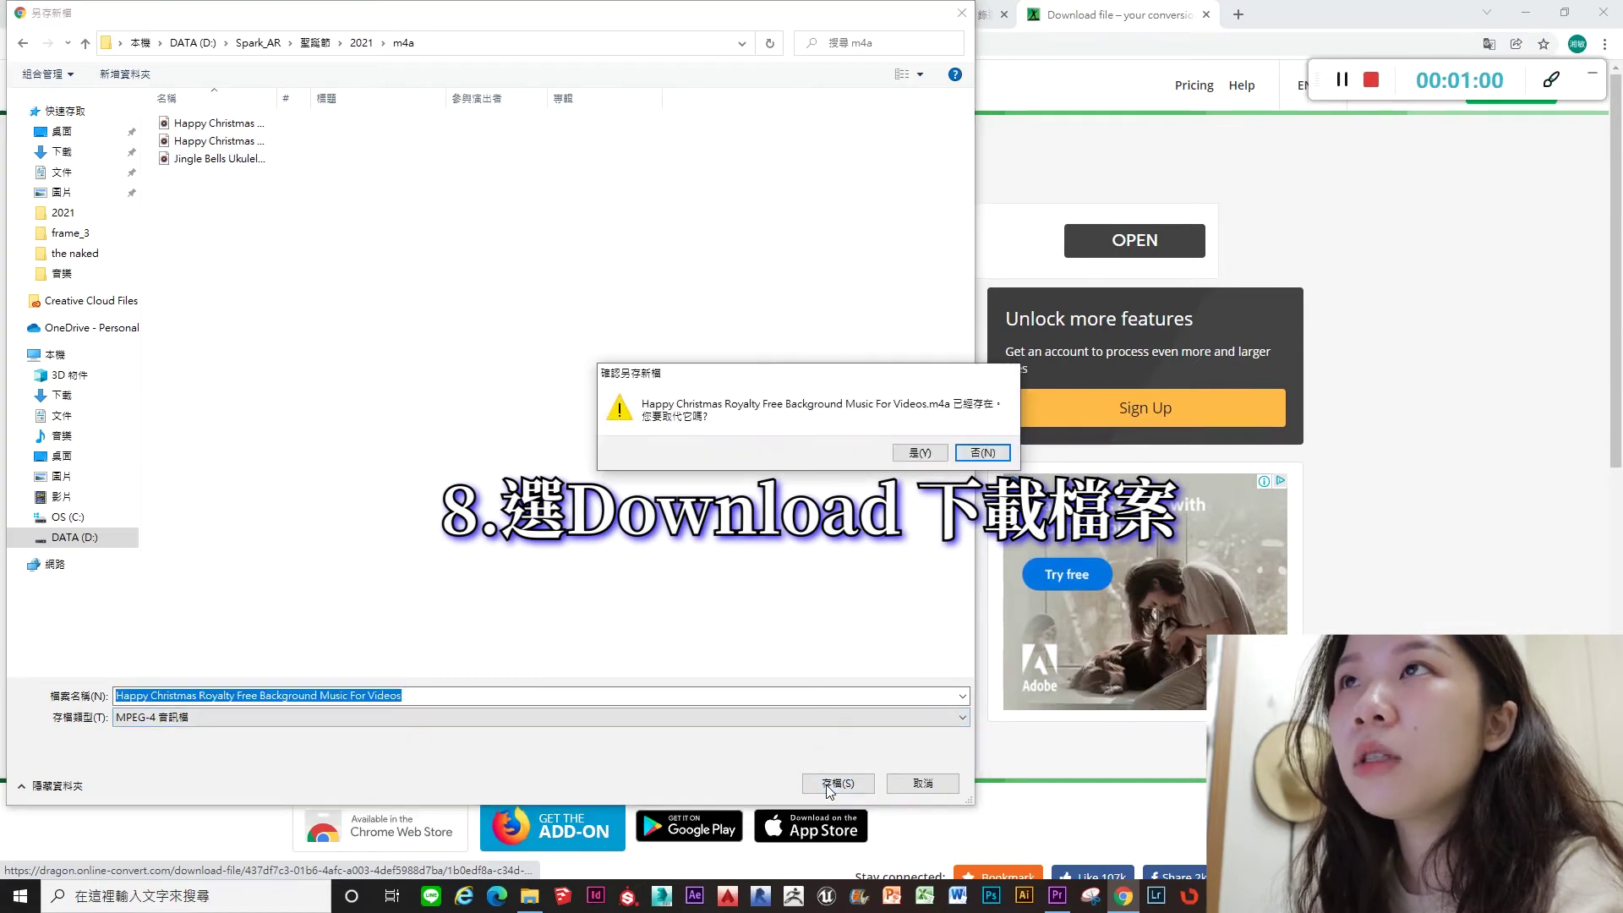
{"action": "left_click", "coordinate": [919, 454]}
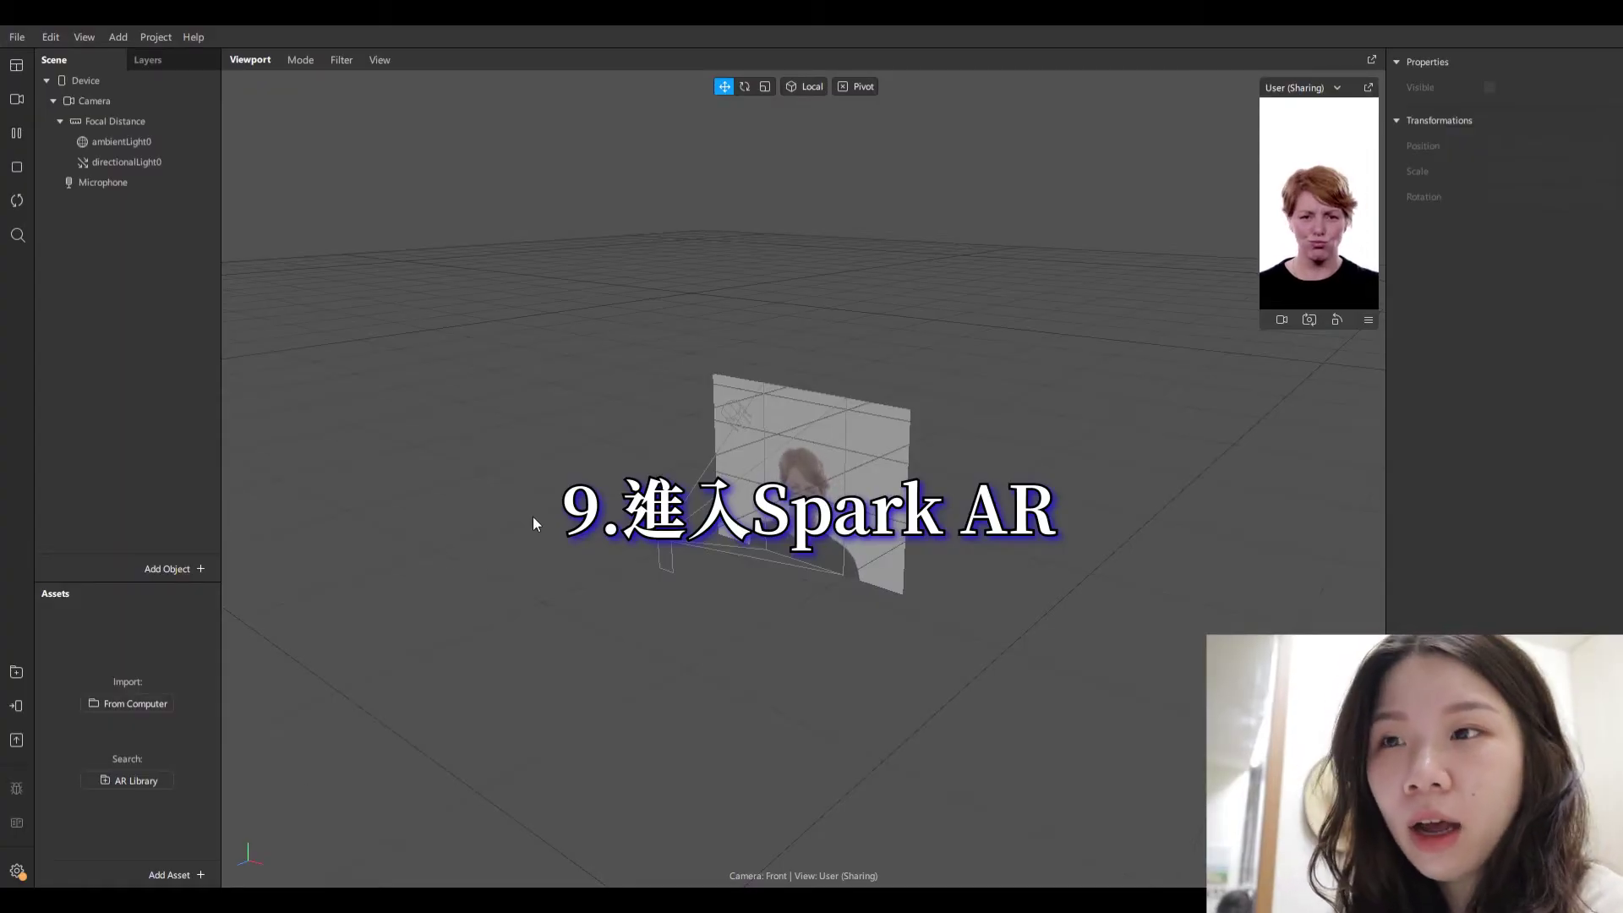
Switch to Spark AR and add an Audio Playback Controller asset to the project.
{"action": "left_click", "coordinate": [187, 877]}
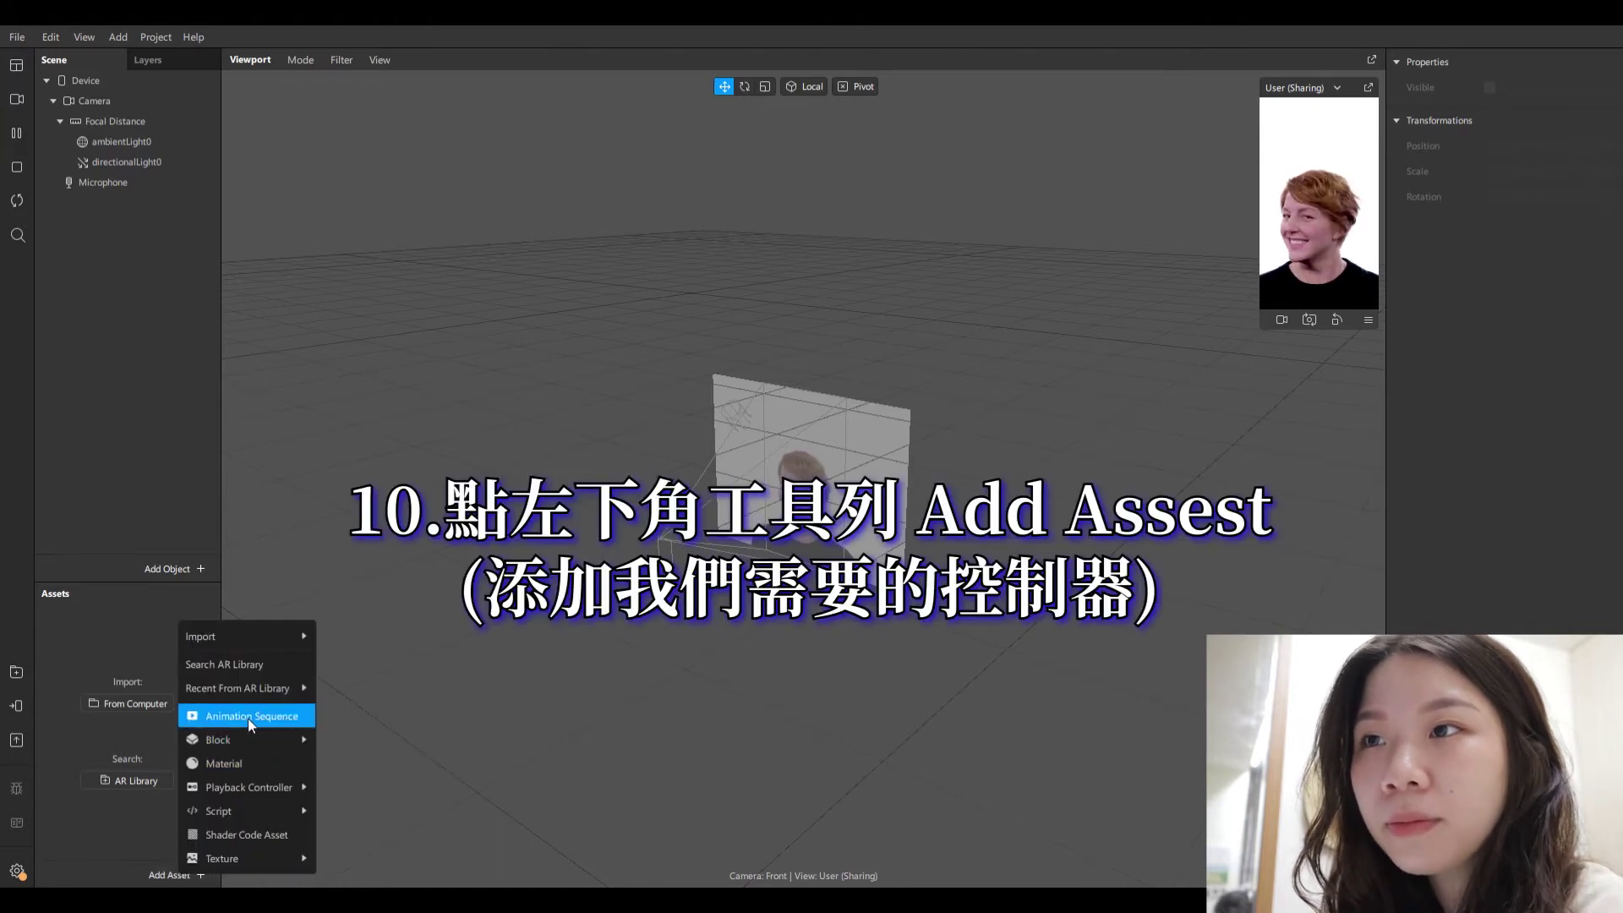
{"action": "mouse_move", "coordinate": [266, 788]}
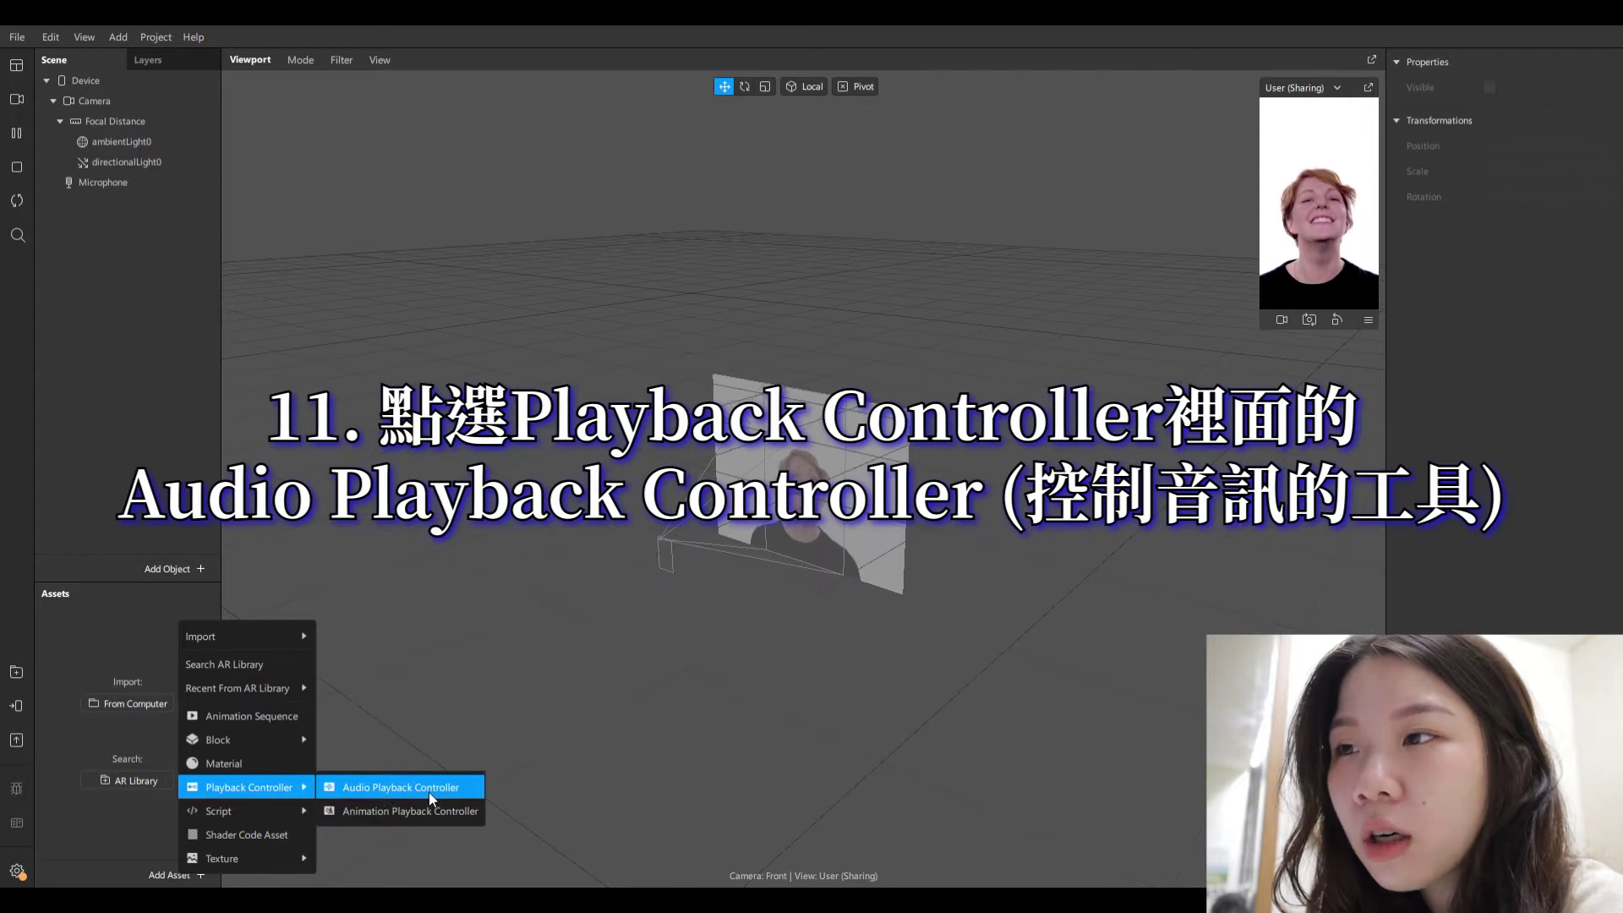
{"action": "left_click", "coordinate": [430, 793]}
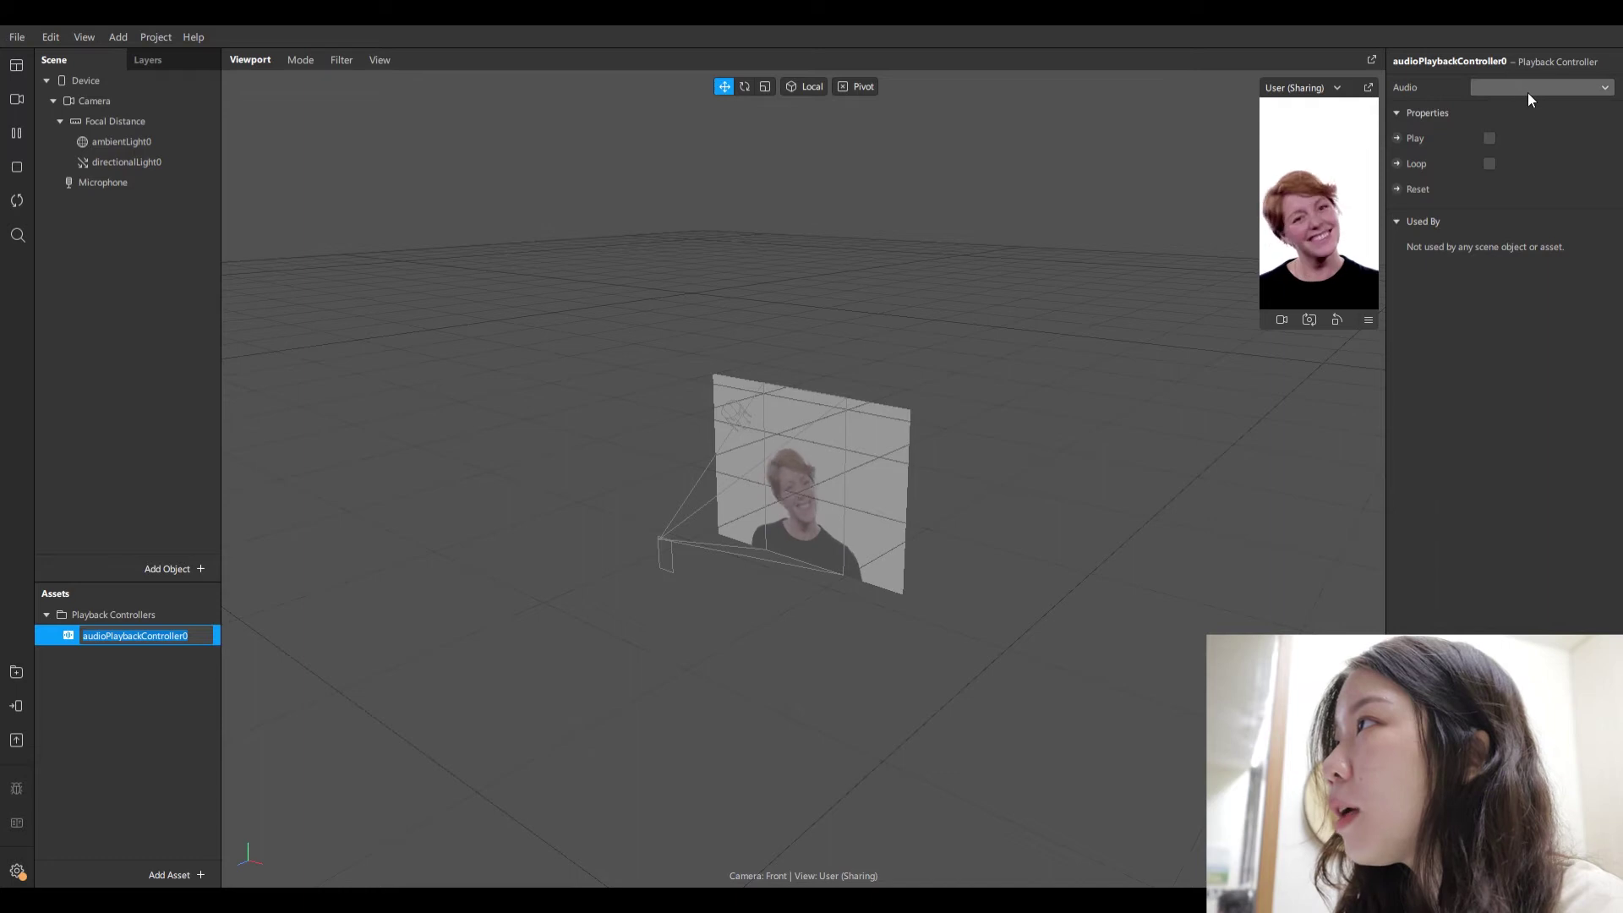
Import Happy Christmas Royalty Free Background Music For Videos (1) from the m4a folder as the playback controller's audio.
{"action": "left_click", "coordinate": [1597, 91]}
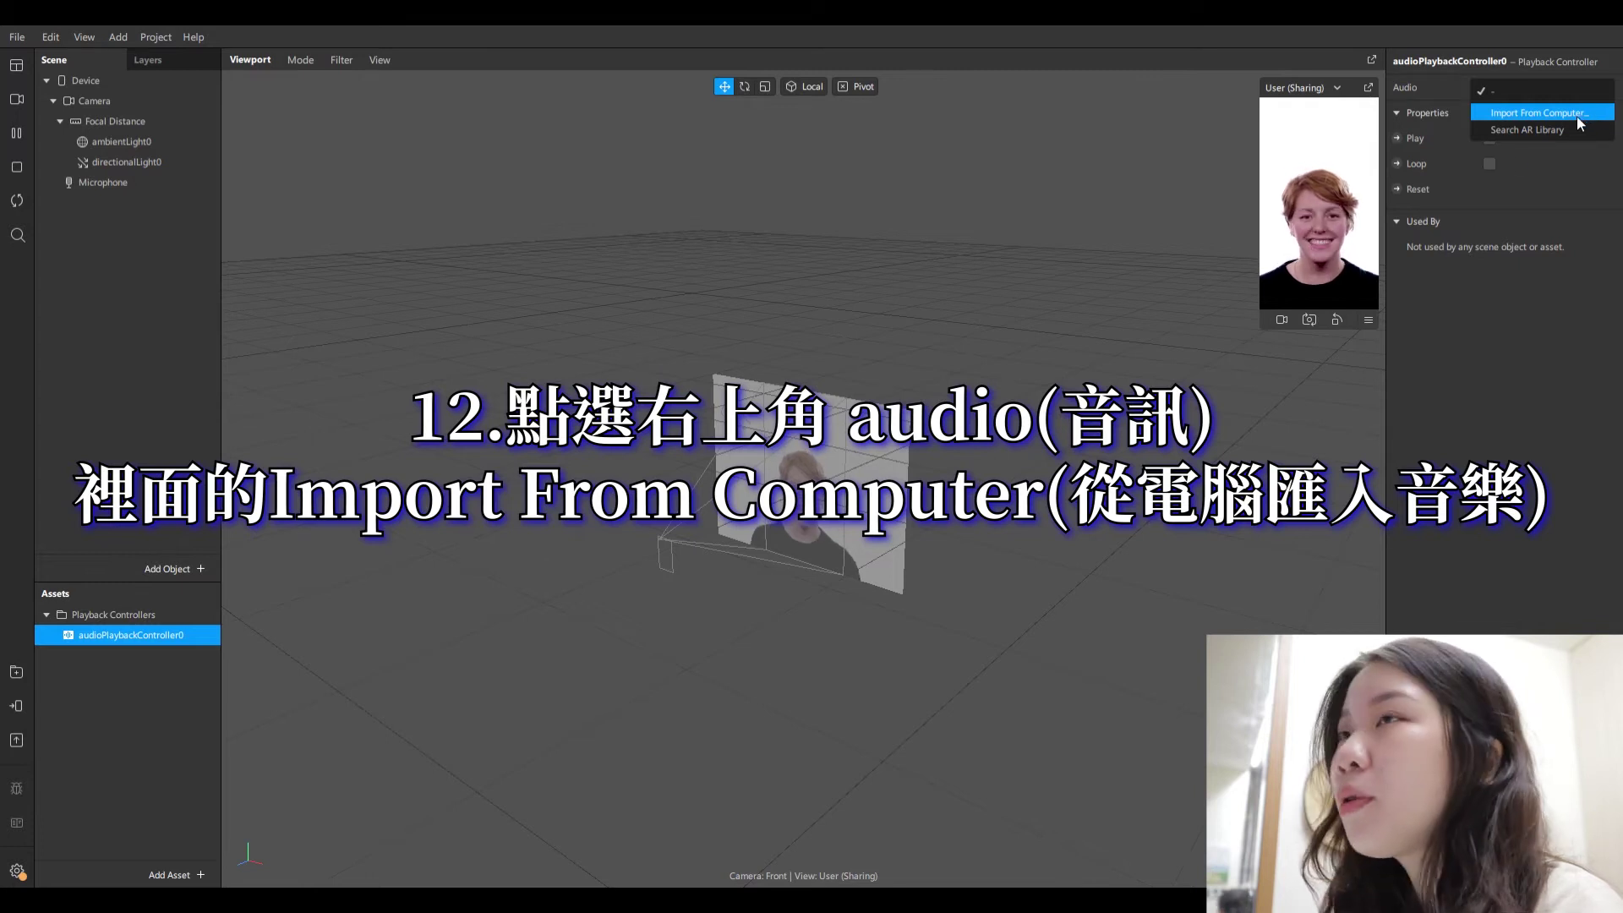
{"action": "left_click", "coordinate": [1579, 115]}
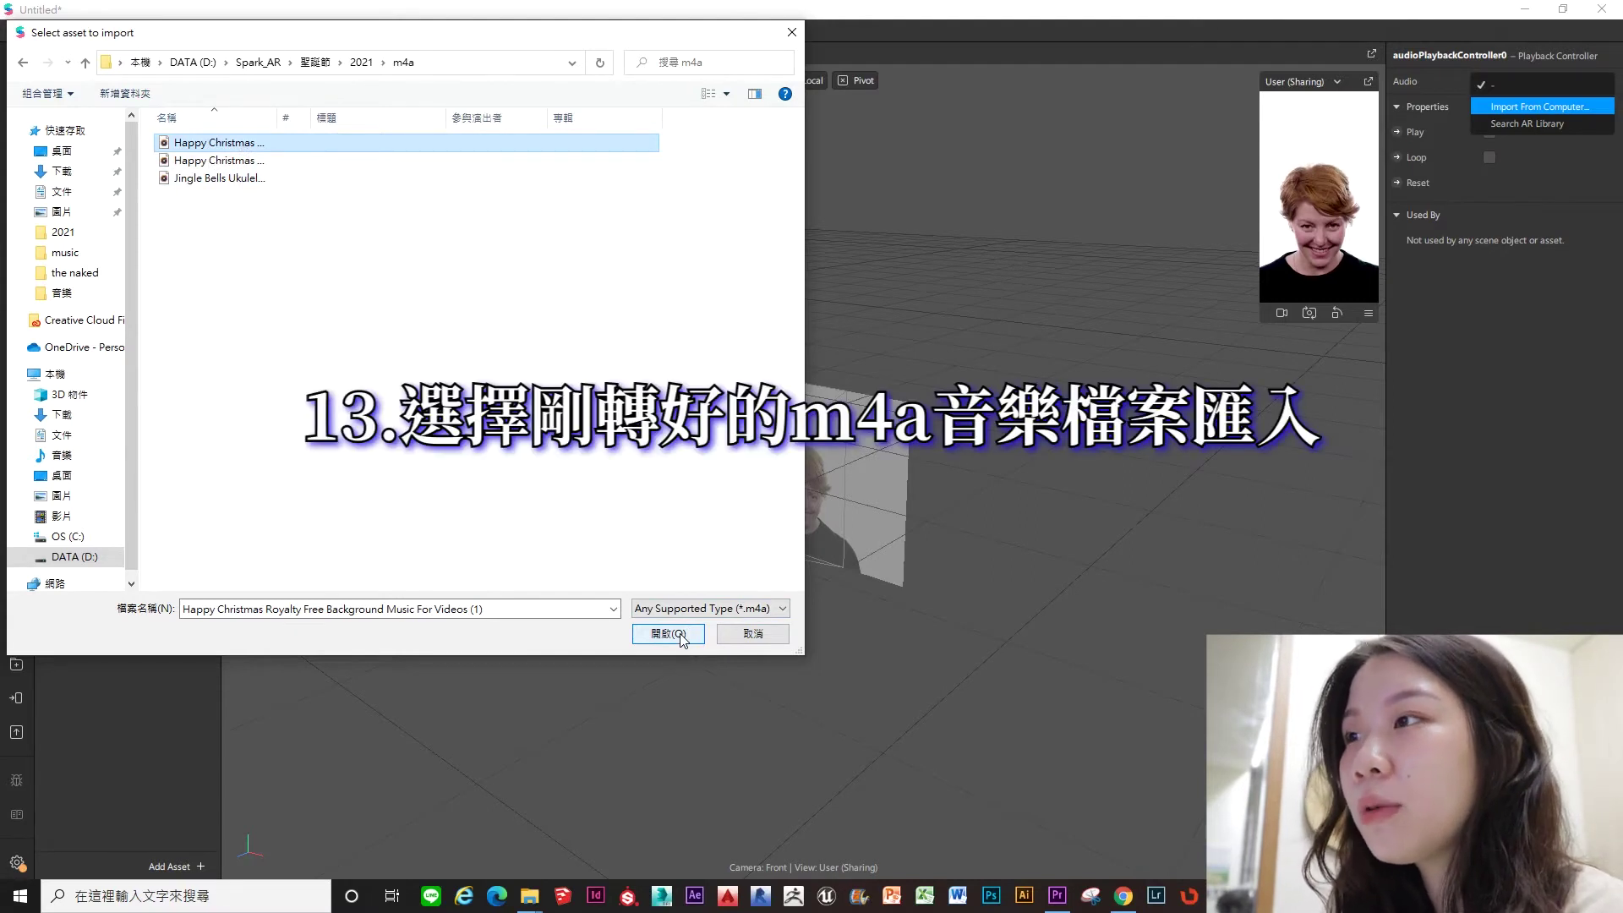
{"action": "left_click", "coordinate": [667, 634]}
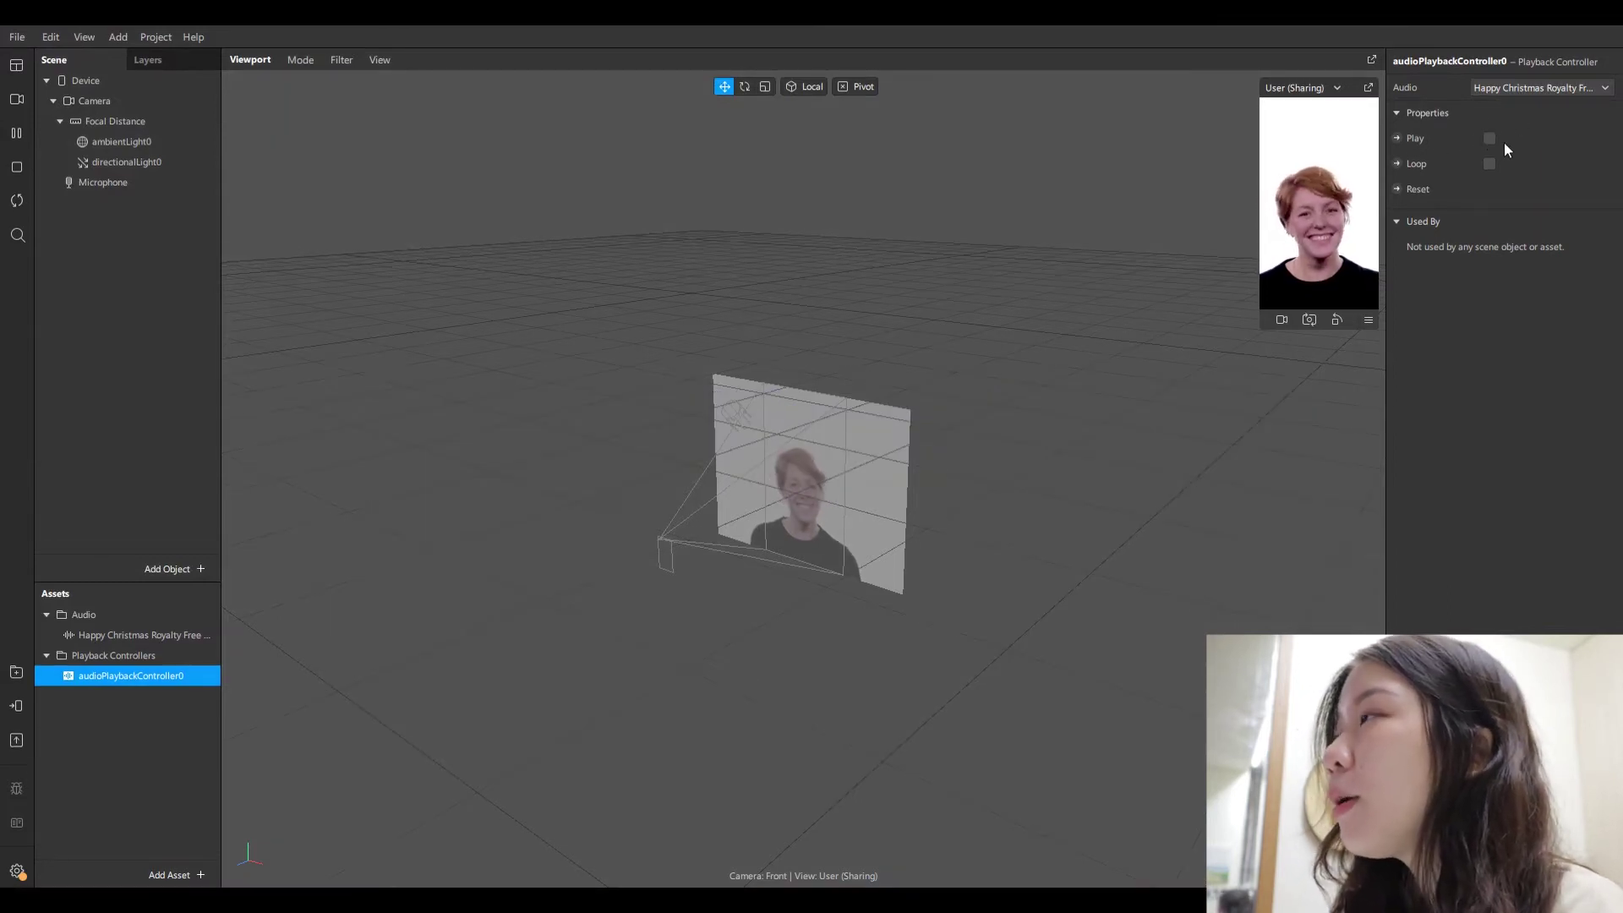
Turn on Play and Loop for the audio playback controller.
{"action": "left_click", "coordinate": [1489, 140]}
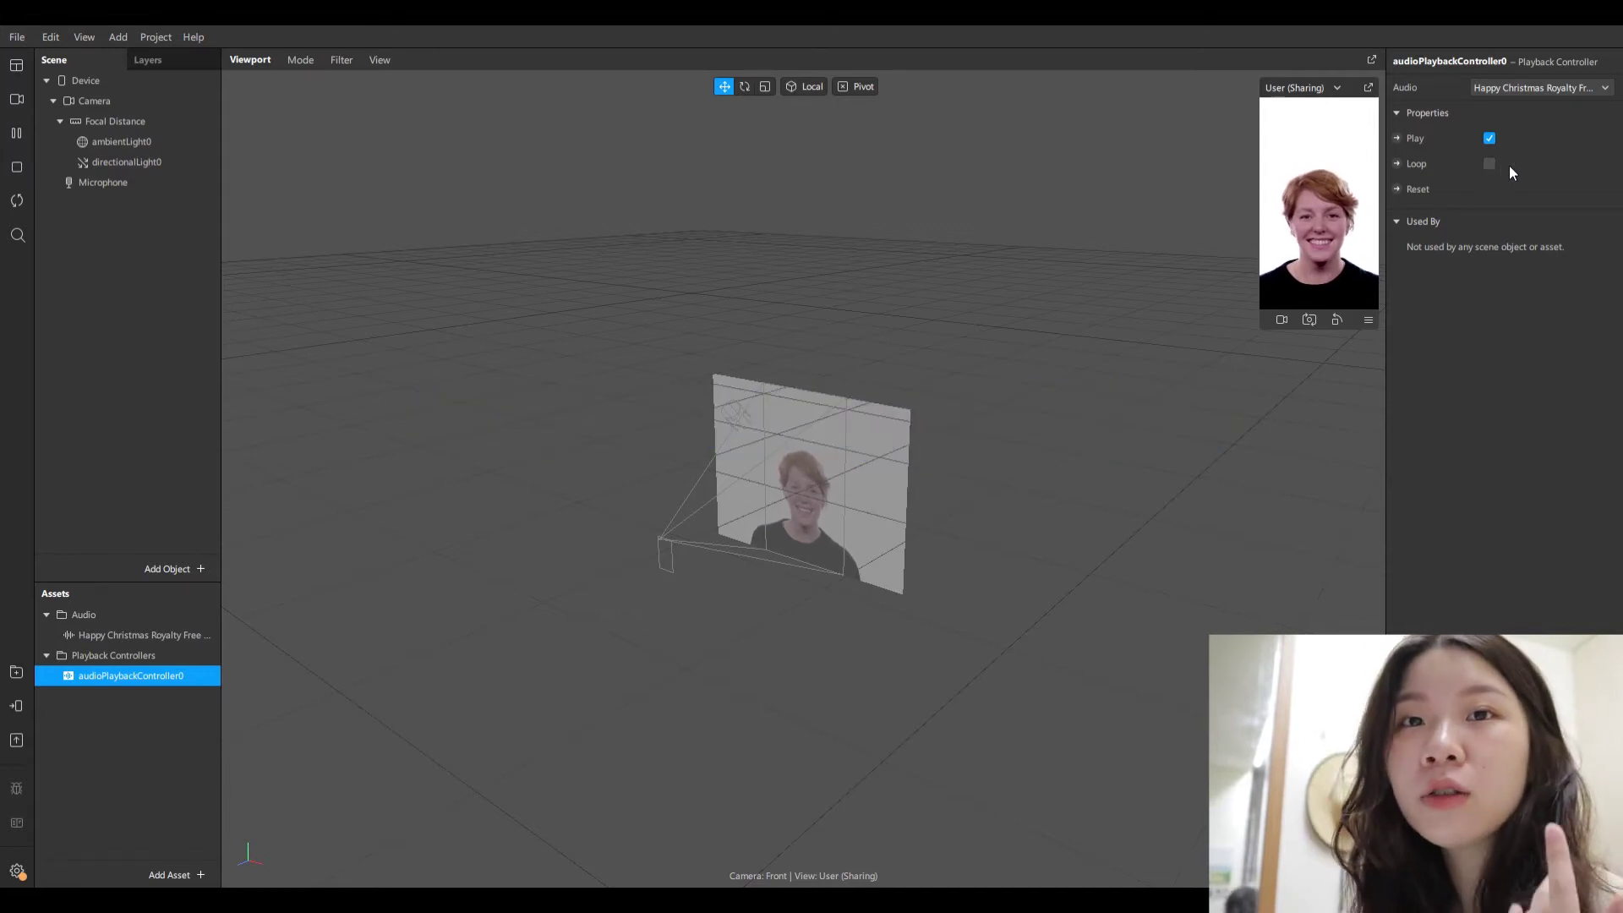
{"action": "left_click", "coordinate": [1490, 163]}
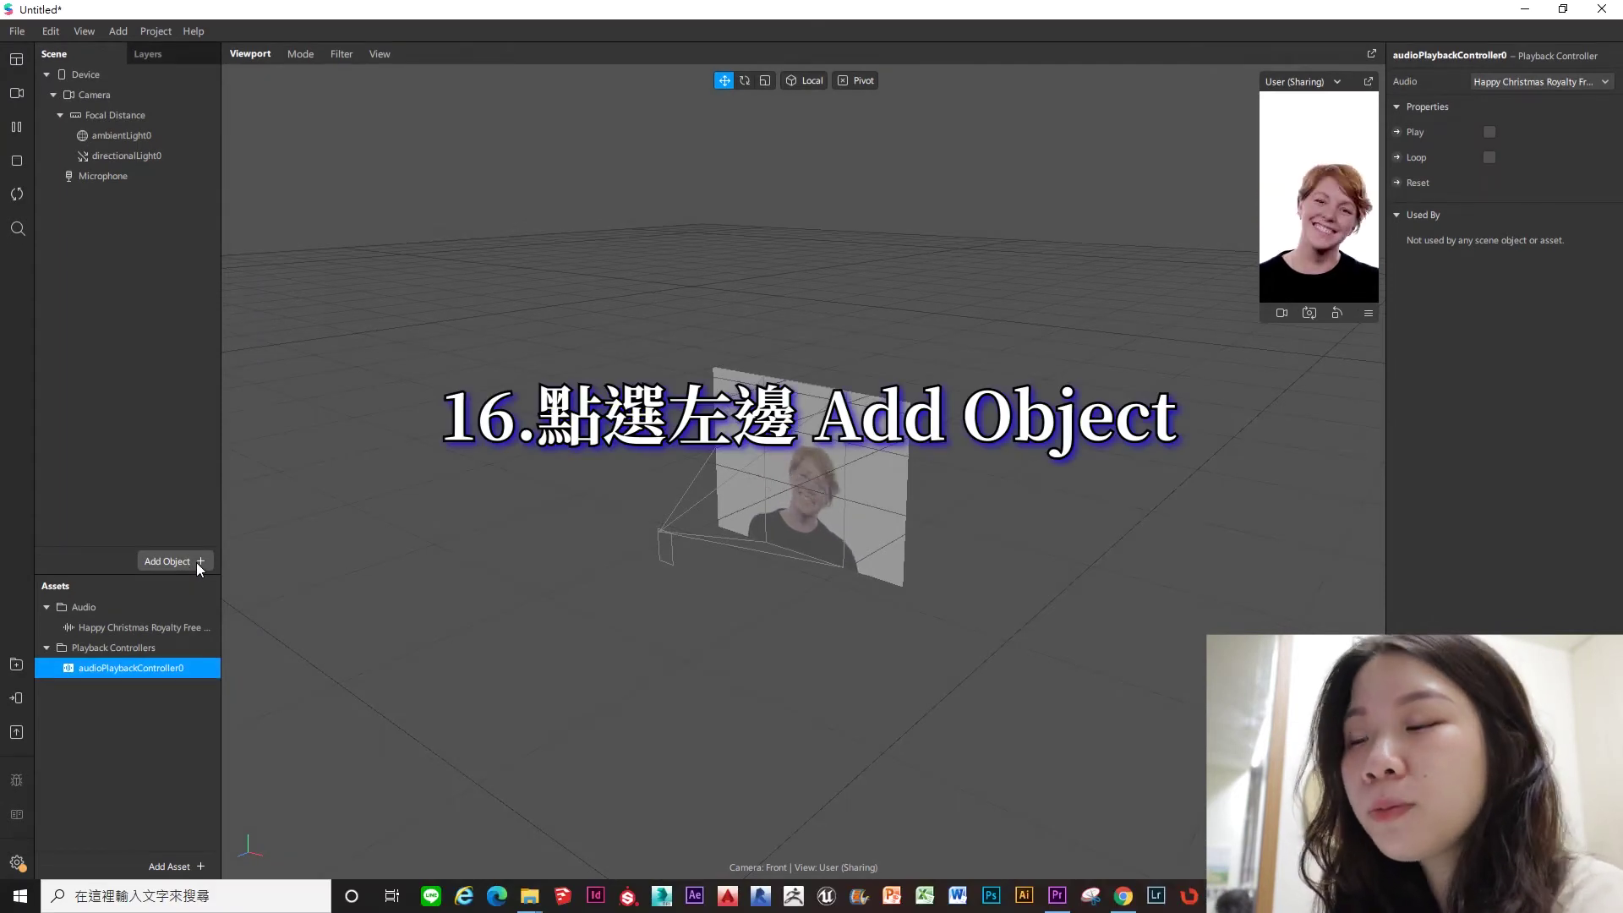
Search the scene objects for "spe" and insert a Speaker into the scene.
{"action": "left_click", "coordinate": [196, 561]}
{"action": "type", "text": "ㄋ"}
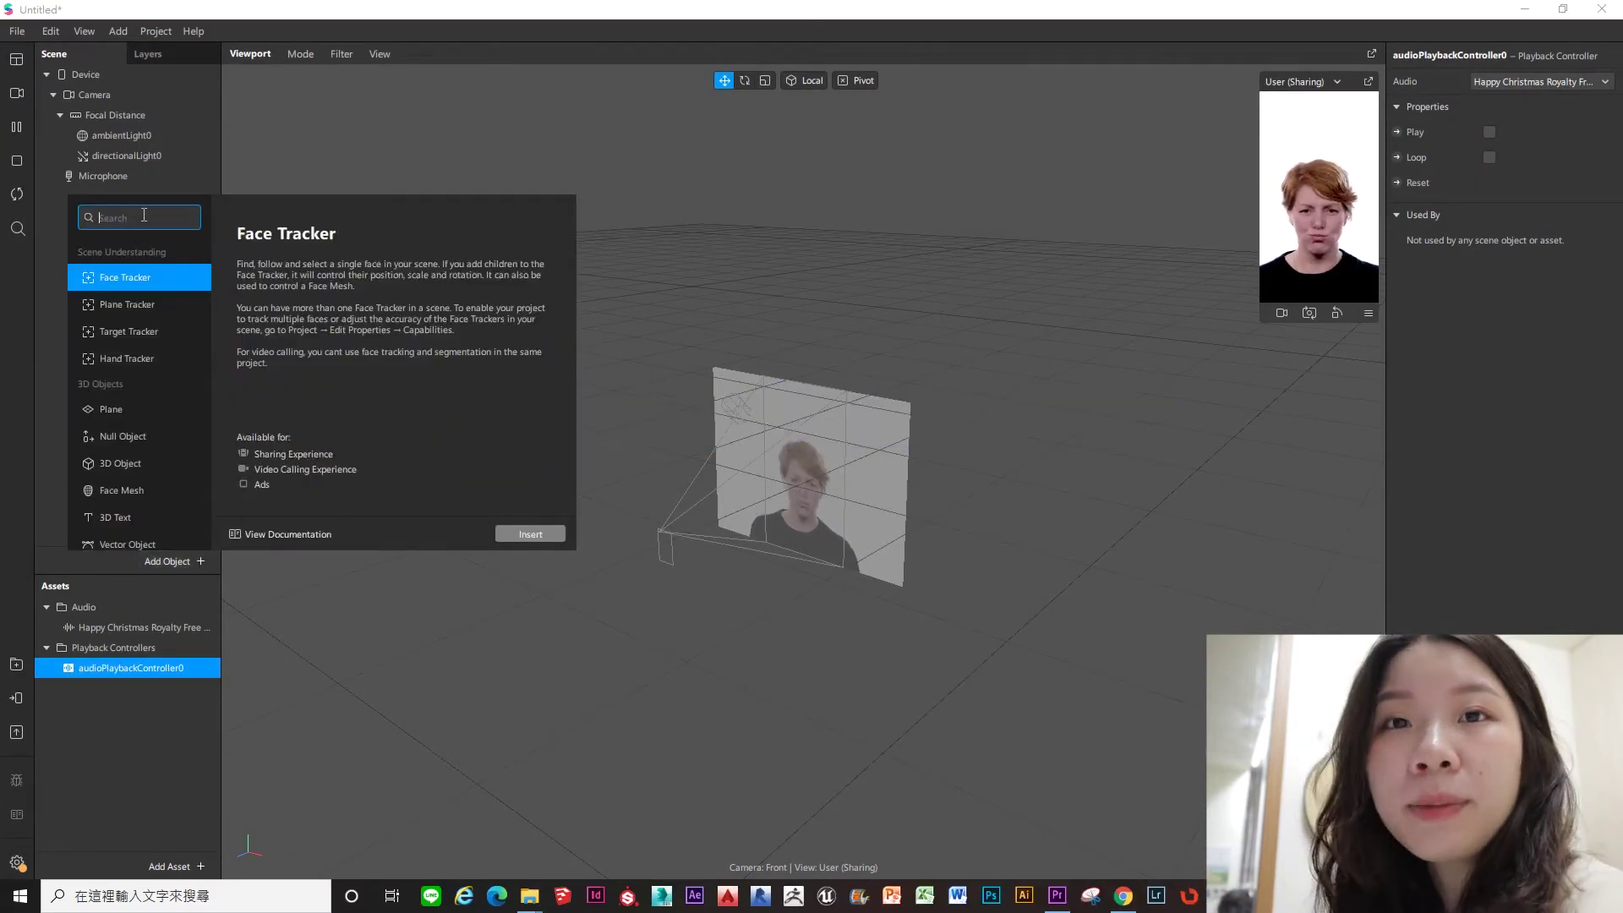
{"action": "key", "text": "shift"}
{"action": "type", "text": "pe"}
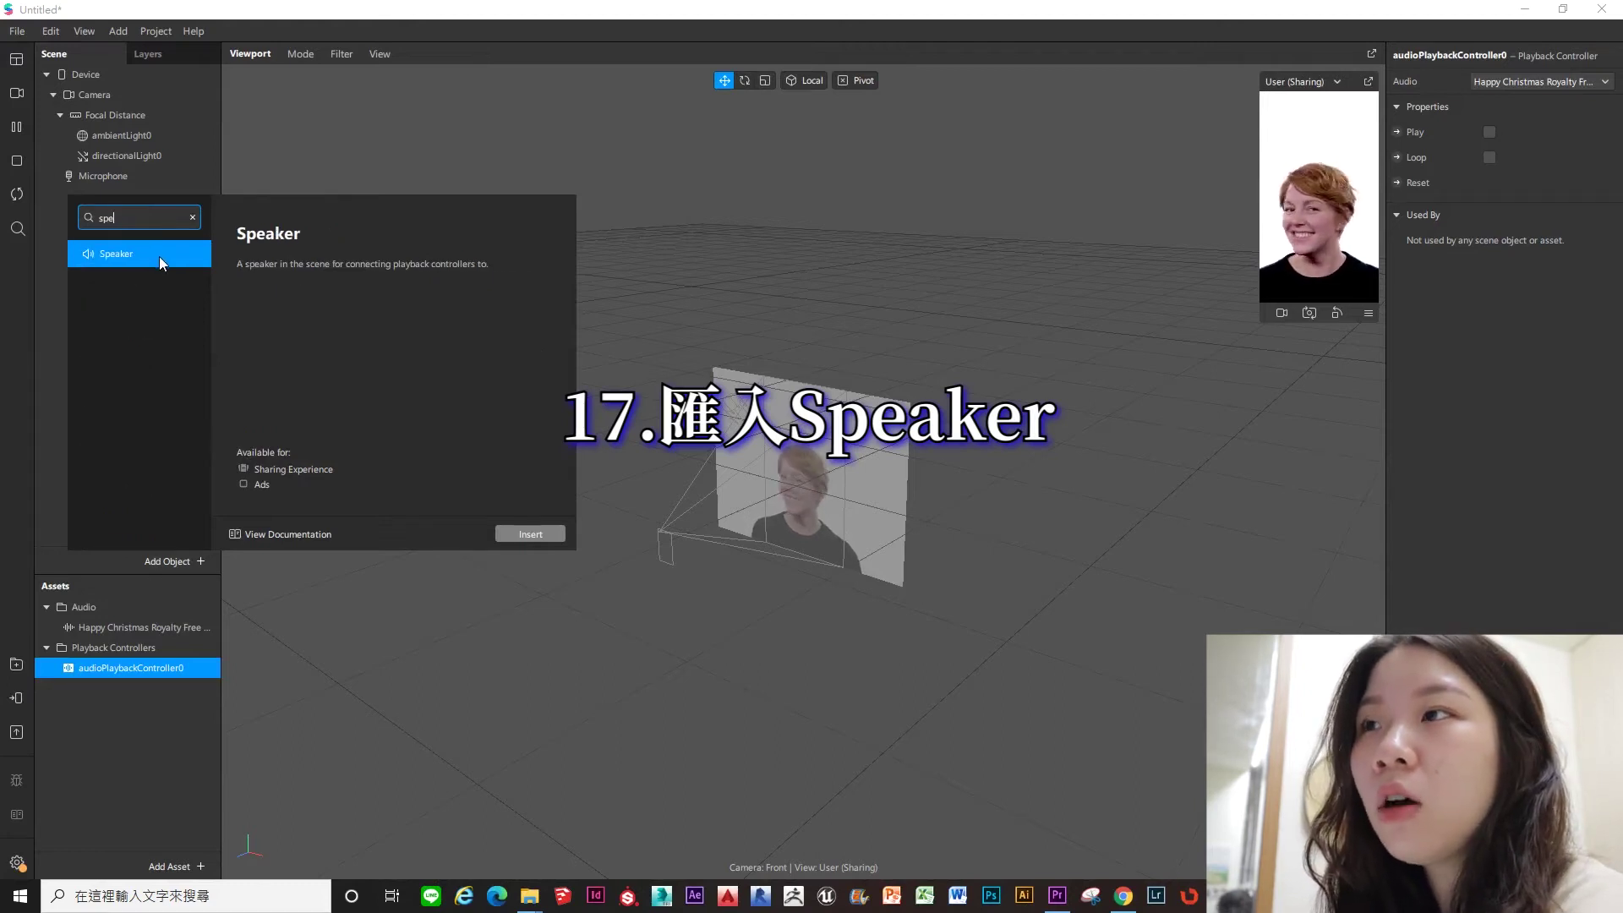
{"action": "left_click", "coordinate": [159, 256]}
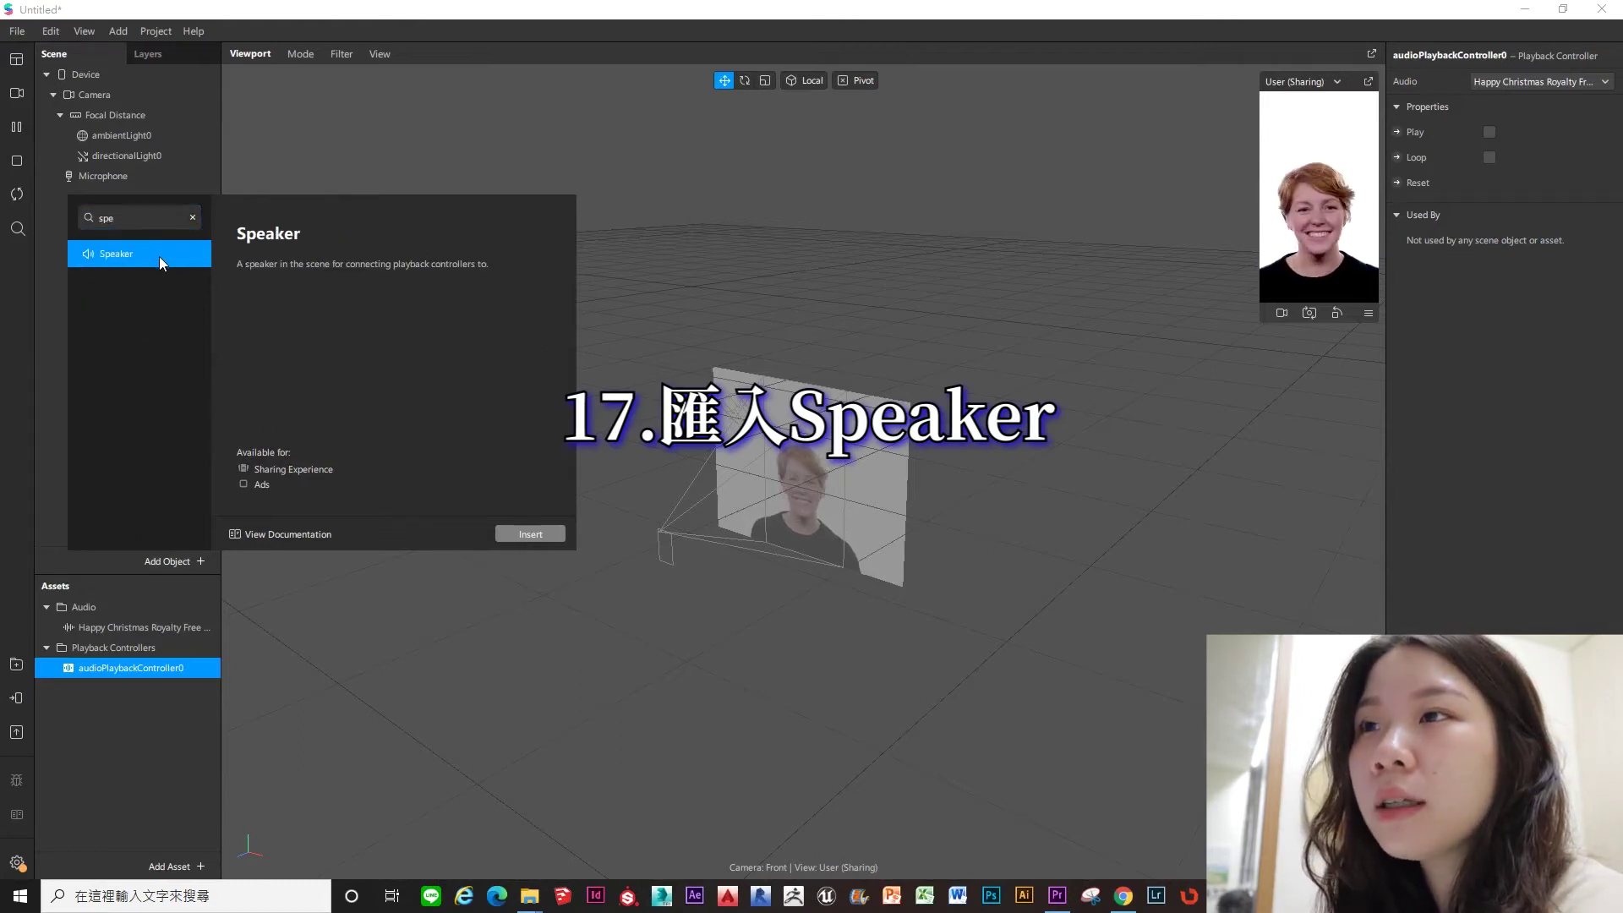
{"action": "left_click", "coordinate": [541, 537]}
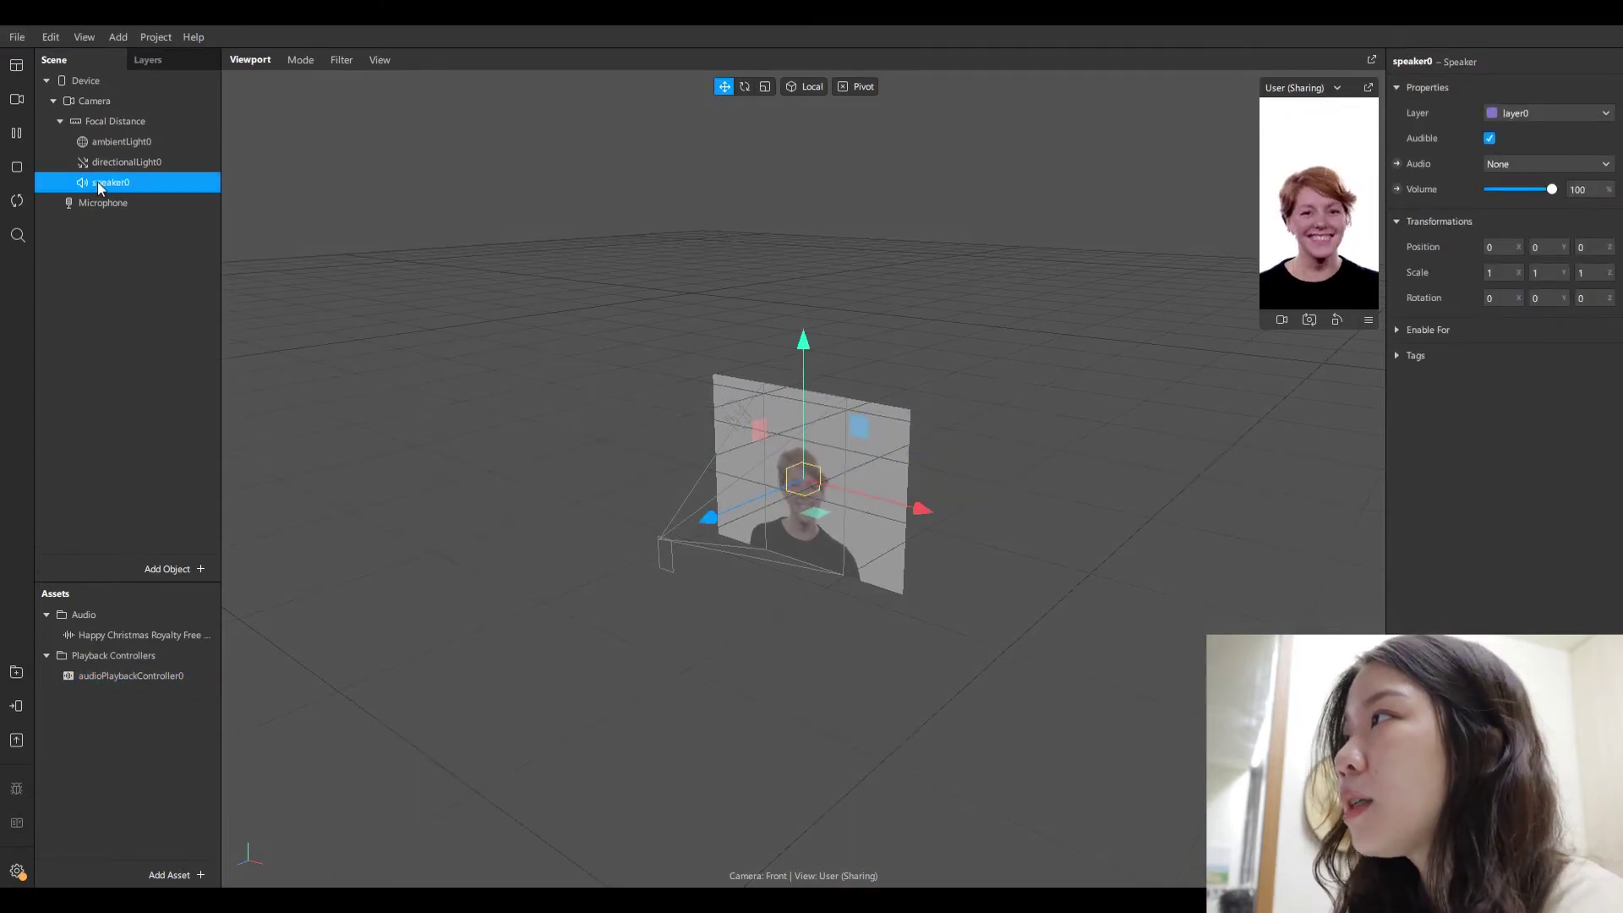
Set the speaker's audio source to audioPlaybackController0 and enlarge the simulator preview.
{"action": "left_click", "coordinate": [1530, 167]}
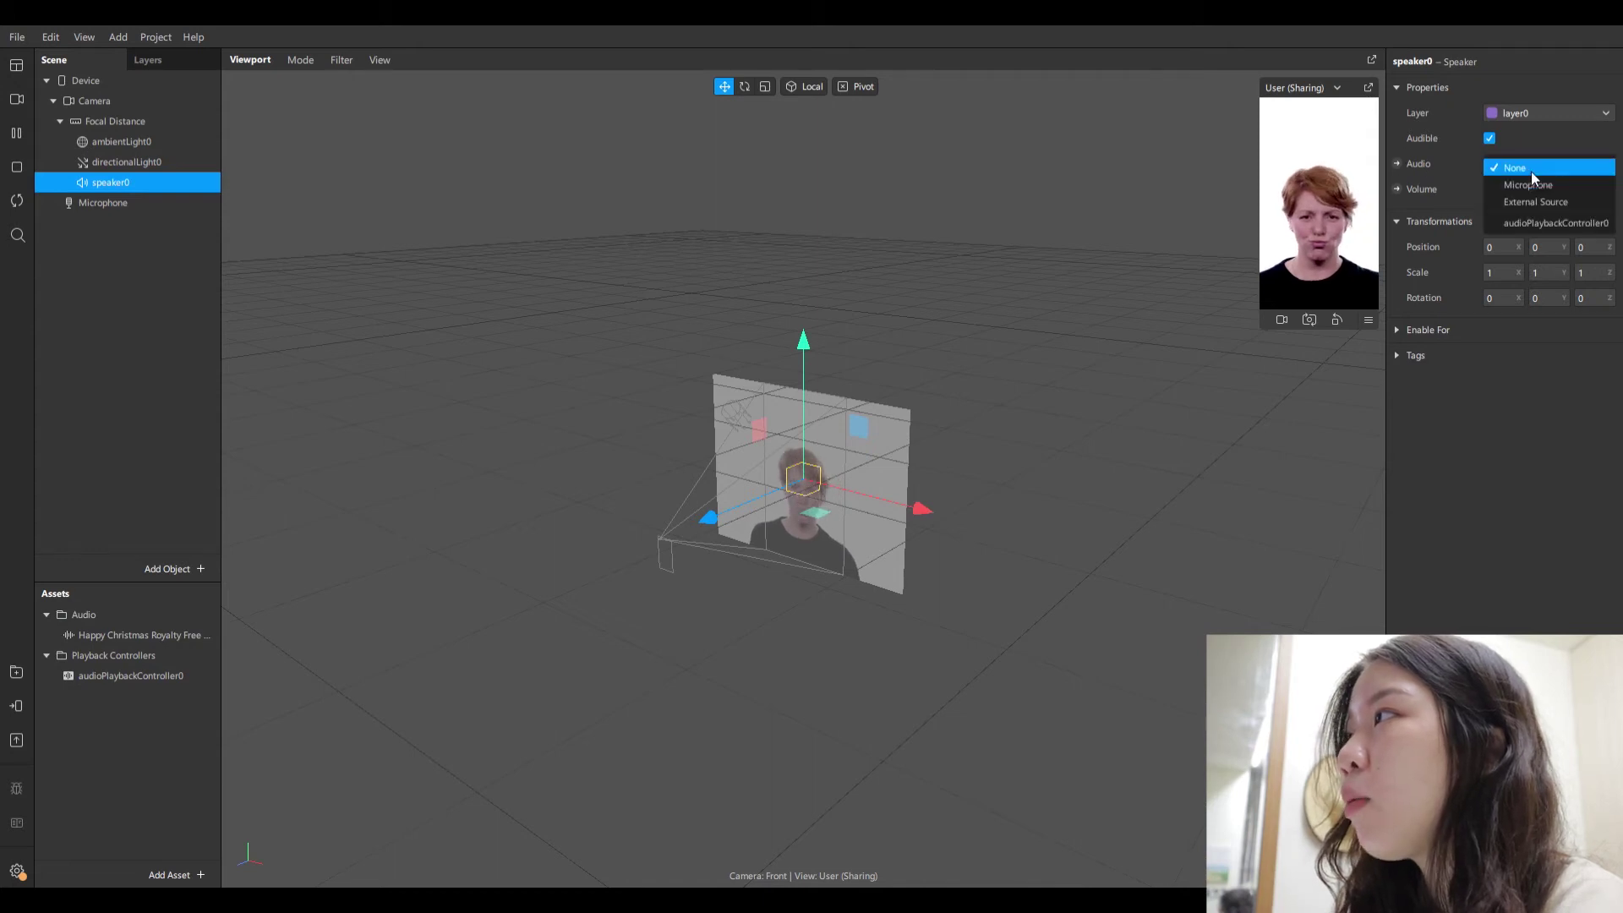
{"action": "left_click", "coordinate": [1550, 224]}
{"action": "left_click_drag", "start_coordinate": [1260, 381], "coordinate": [1133, 456]}
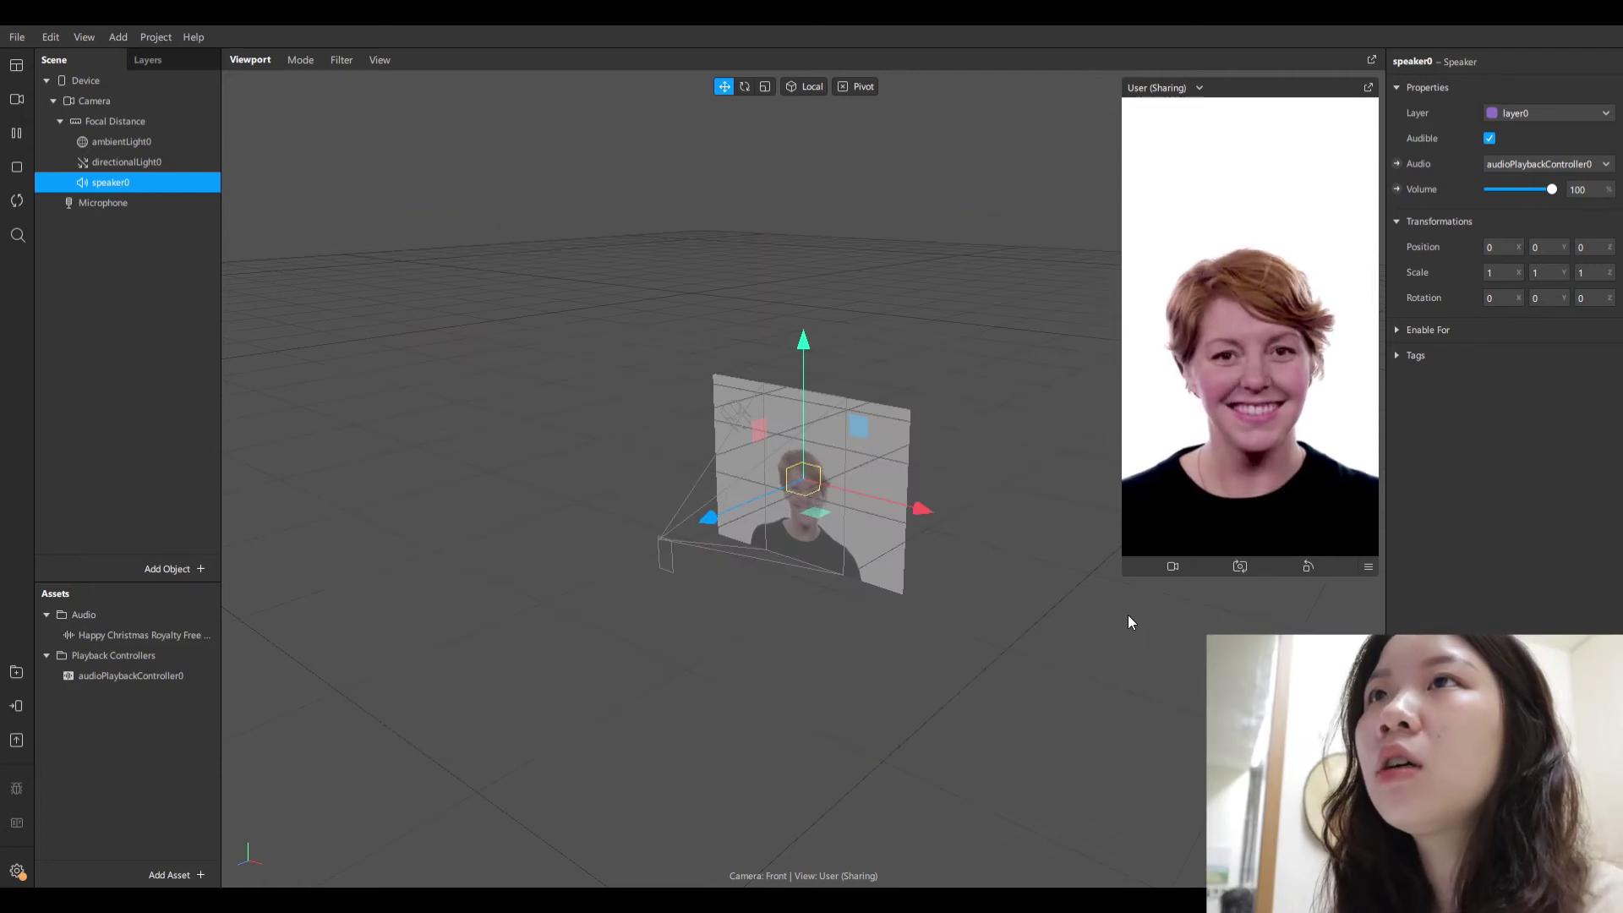
Show the Patch Editor, search the patches for "screen" and add a Screen Tap patch.
{"action": "left_click", "coordinate": [83, 48]}
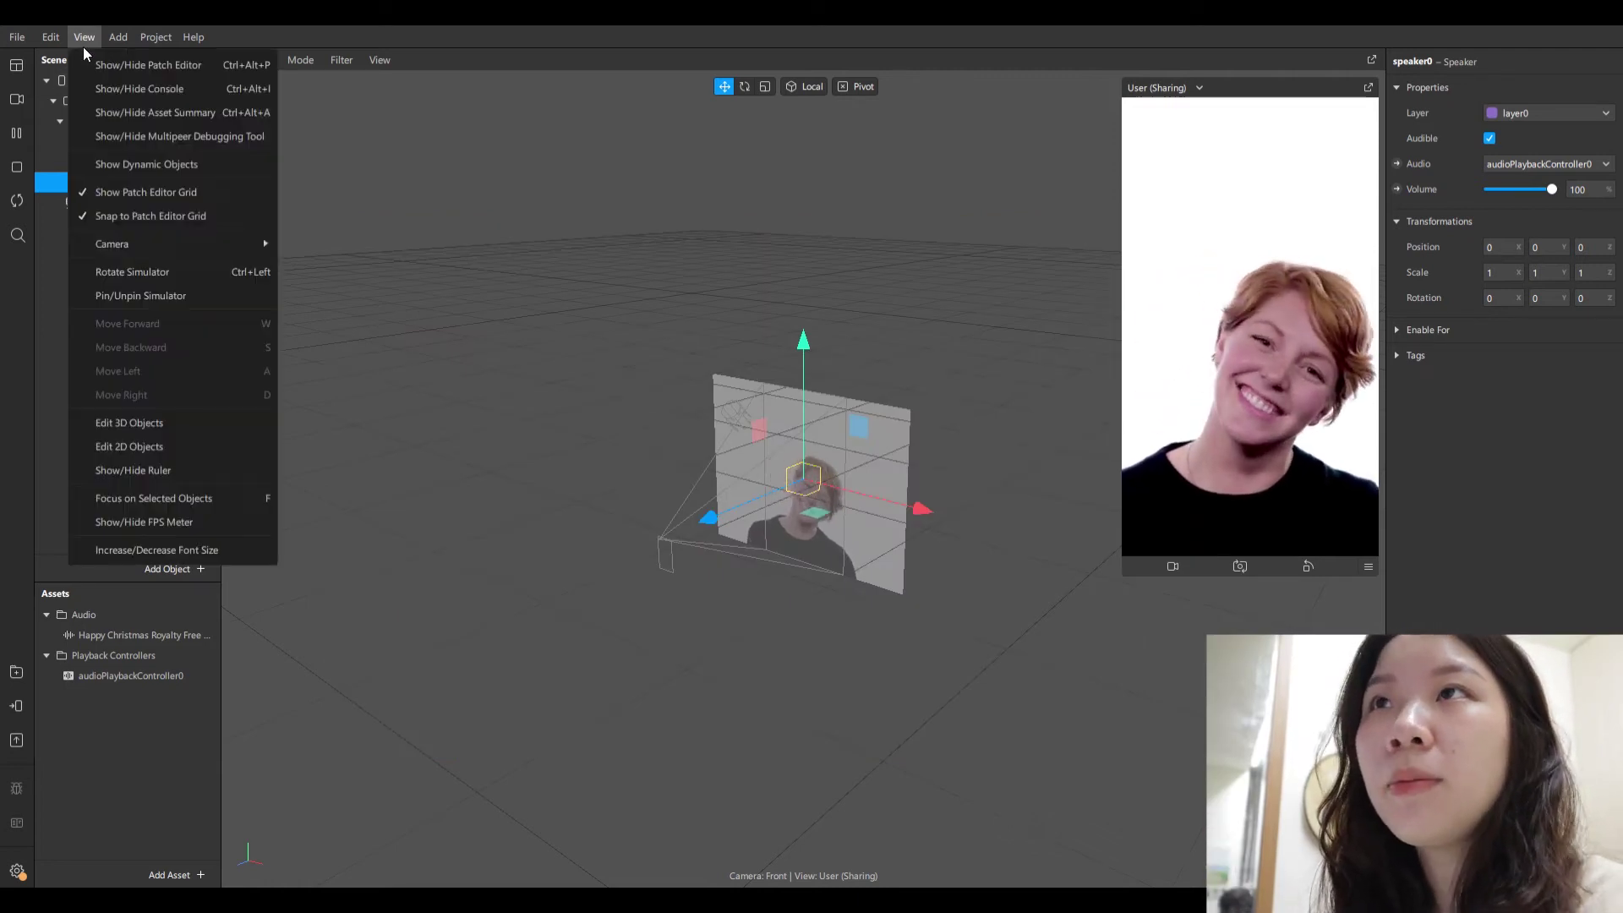
{"action": "left_click", "coordinate": [202, 67]}
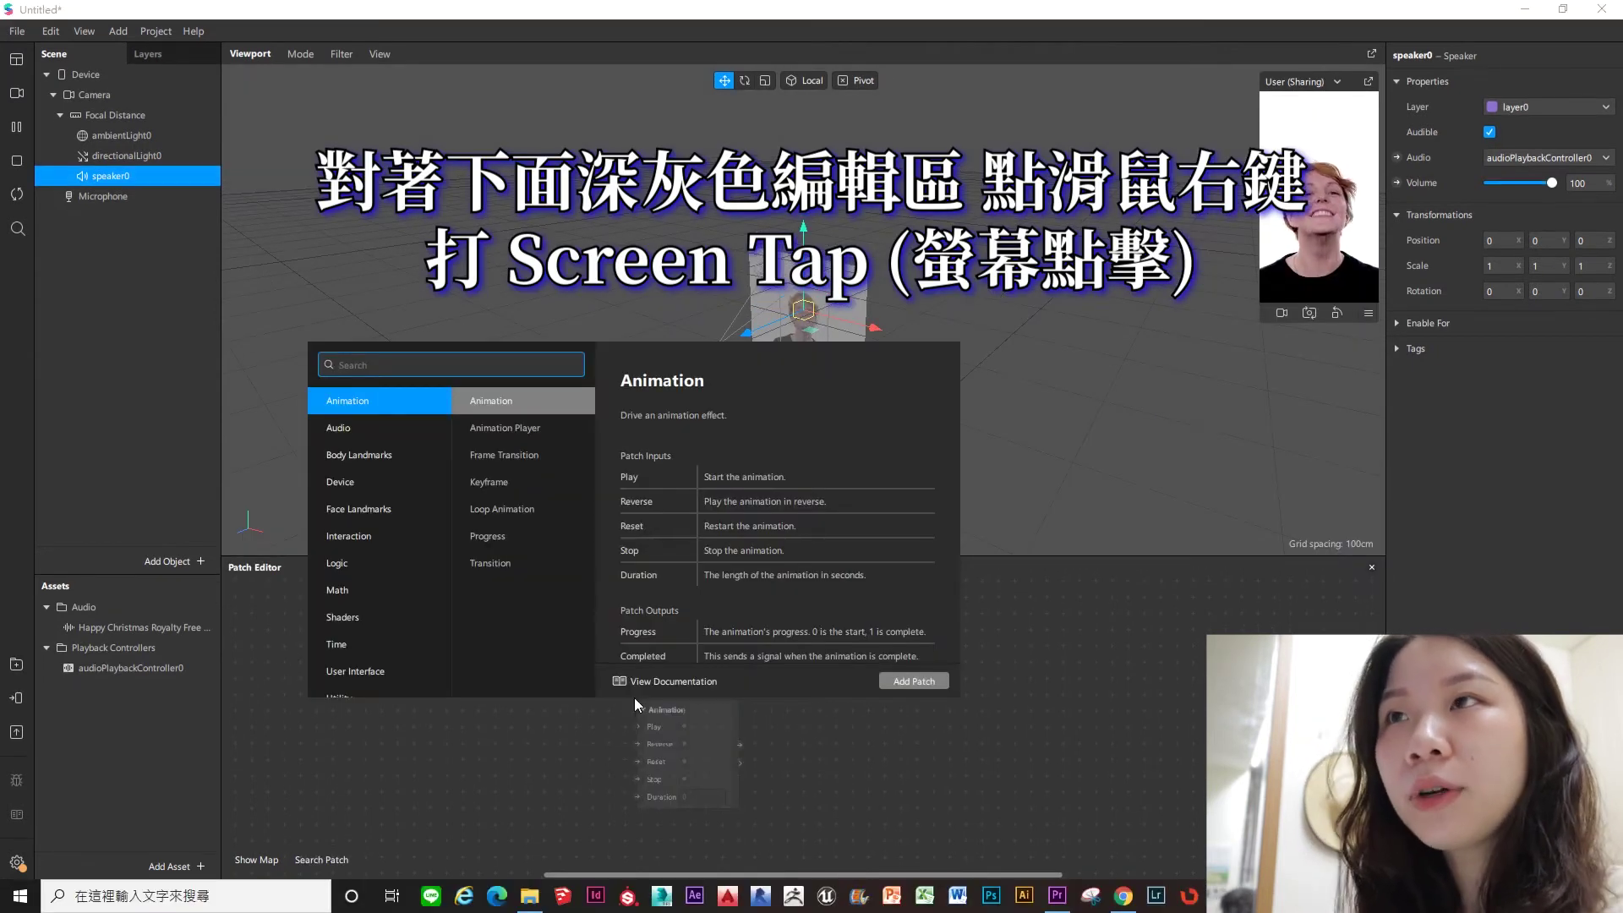
{"action": "type", "text": "screen"}
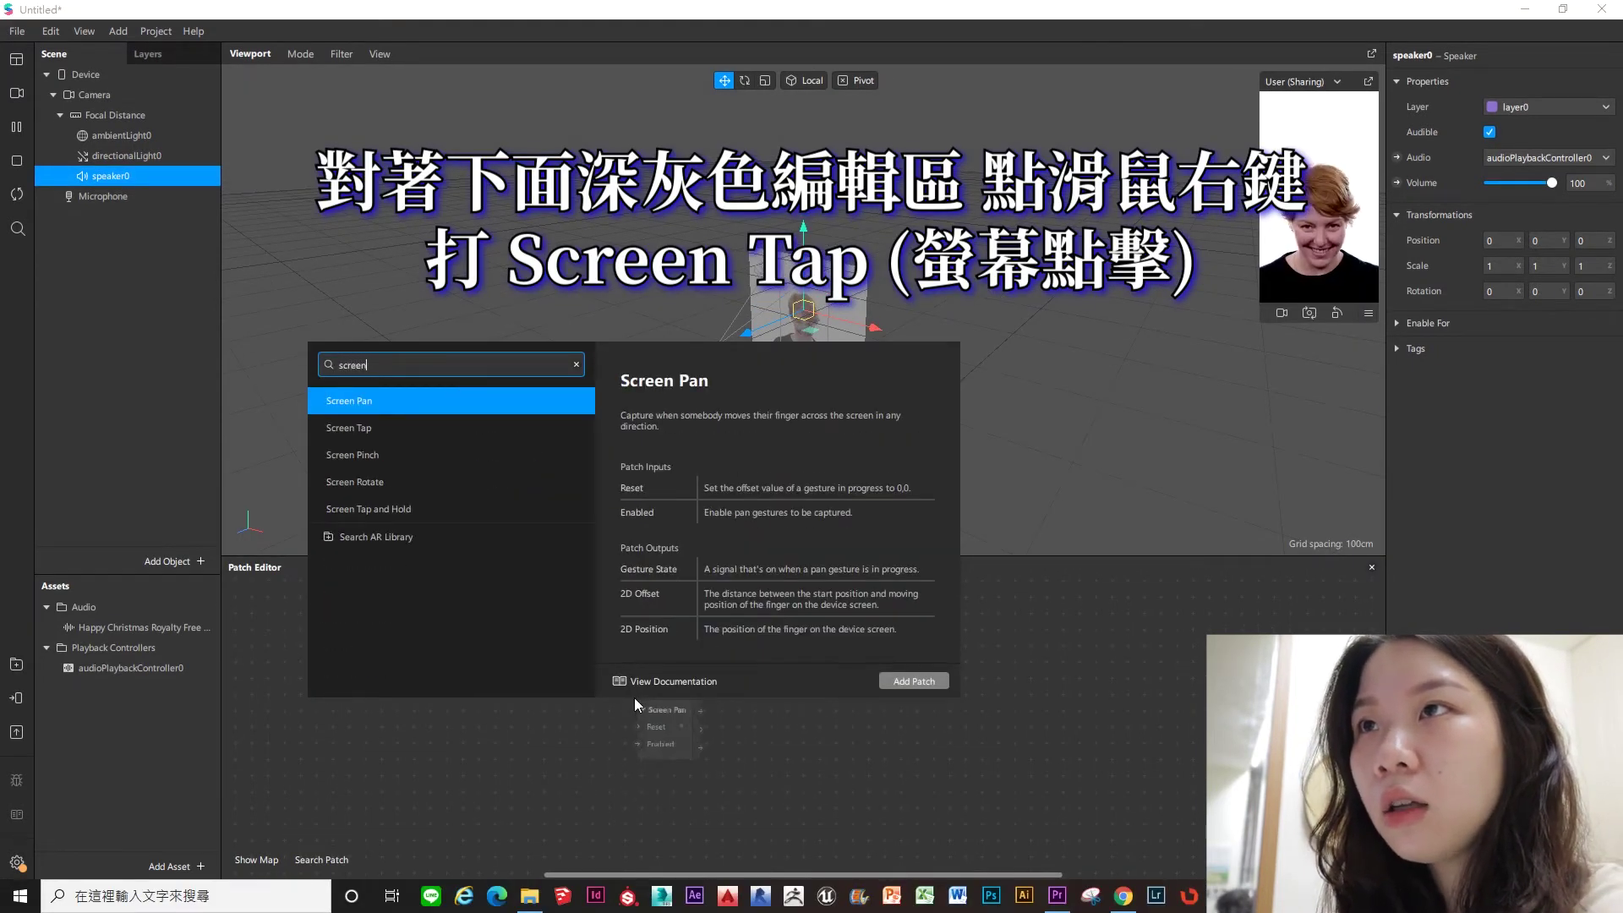
{"action": "left_click", "coordinate": [398, 433]}
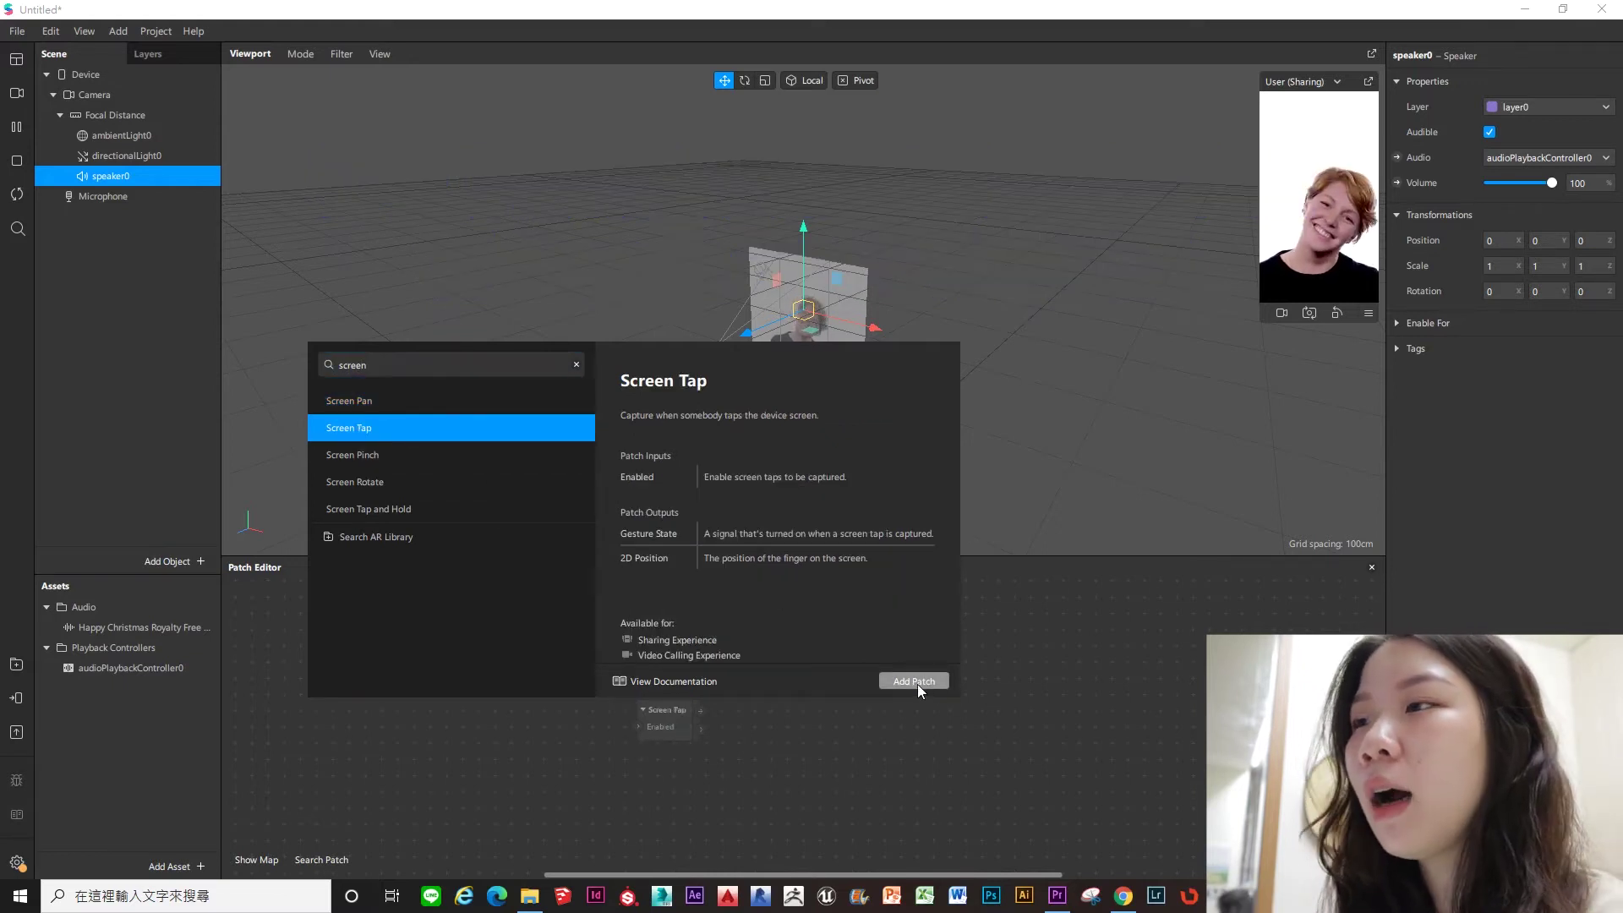
{"action": "left_click", "coordinate": [917, 681]}
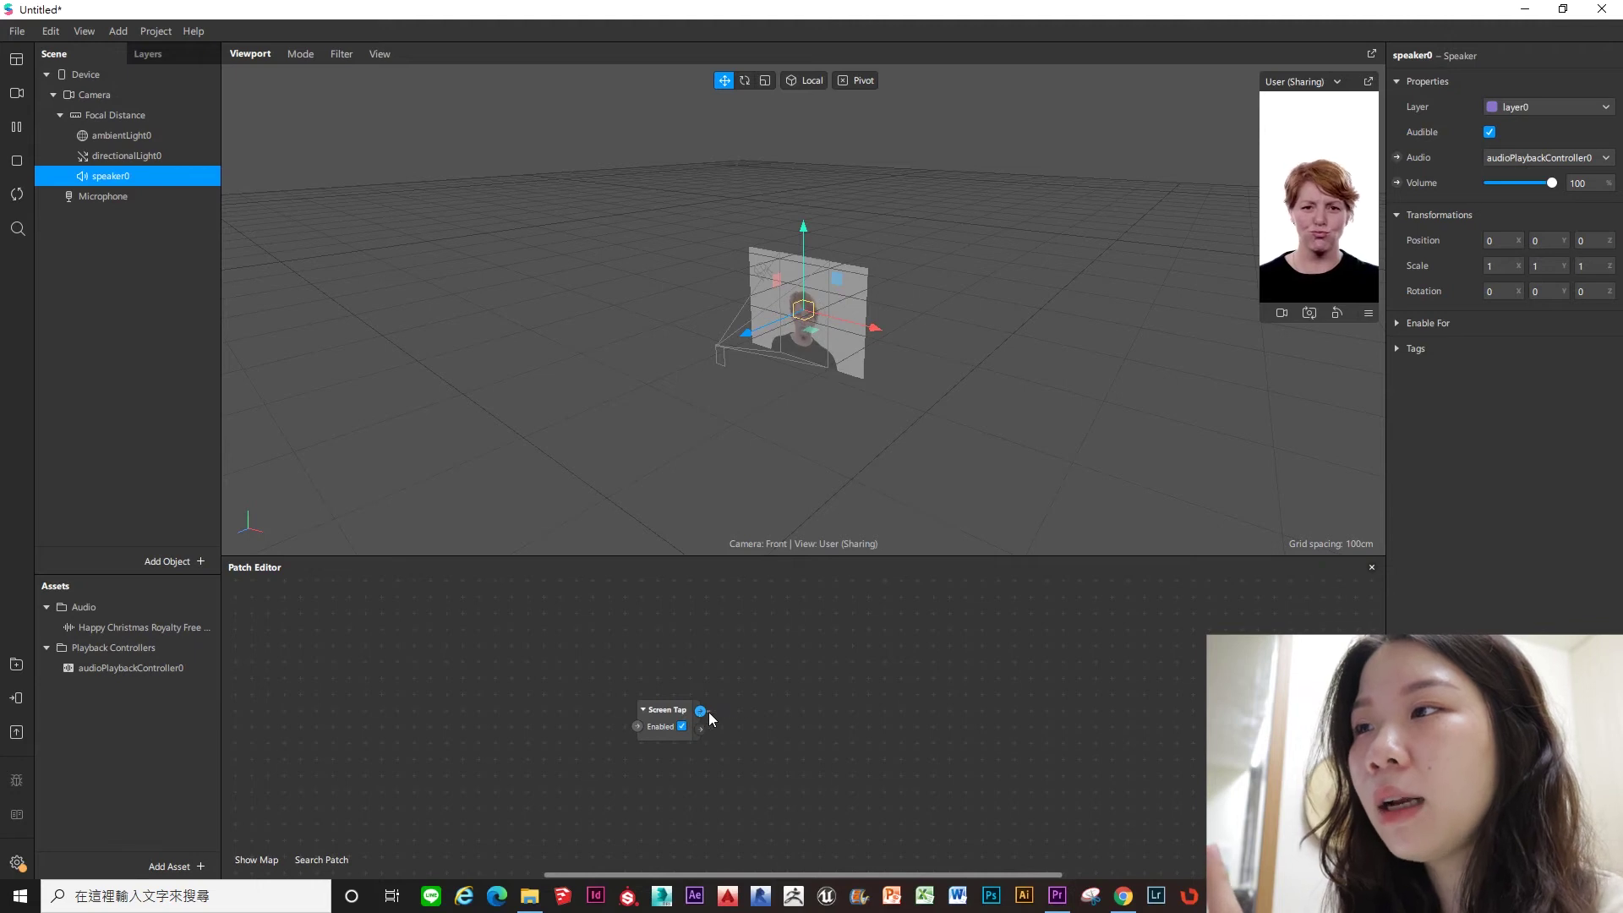
Add a Switch patch fed by the Screen Tap output, connected to its Flip input.
{"action": "left_click_drag", "start_coordinate": [770, 703], "coordinate": [770, 703]}
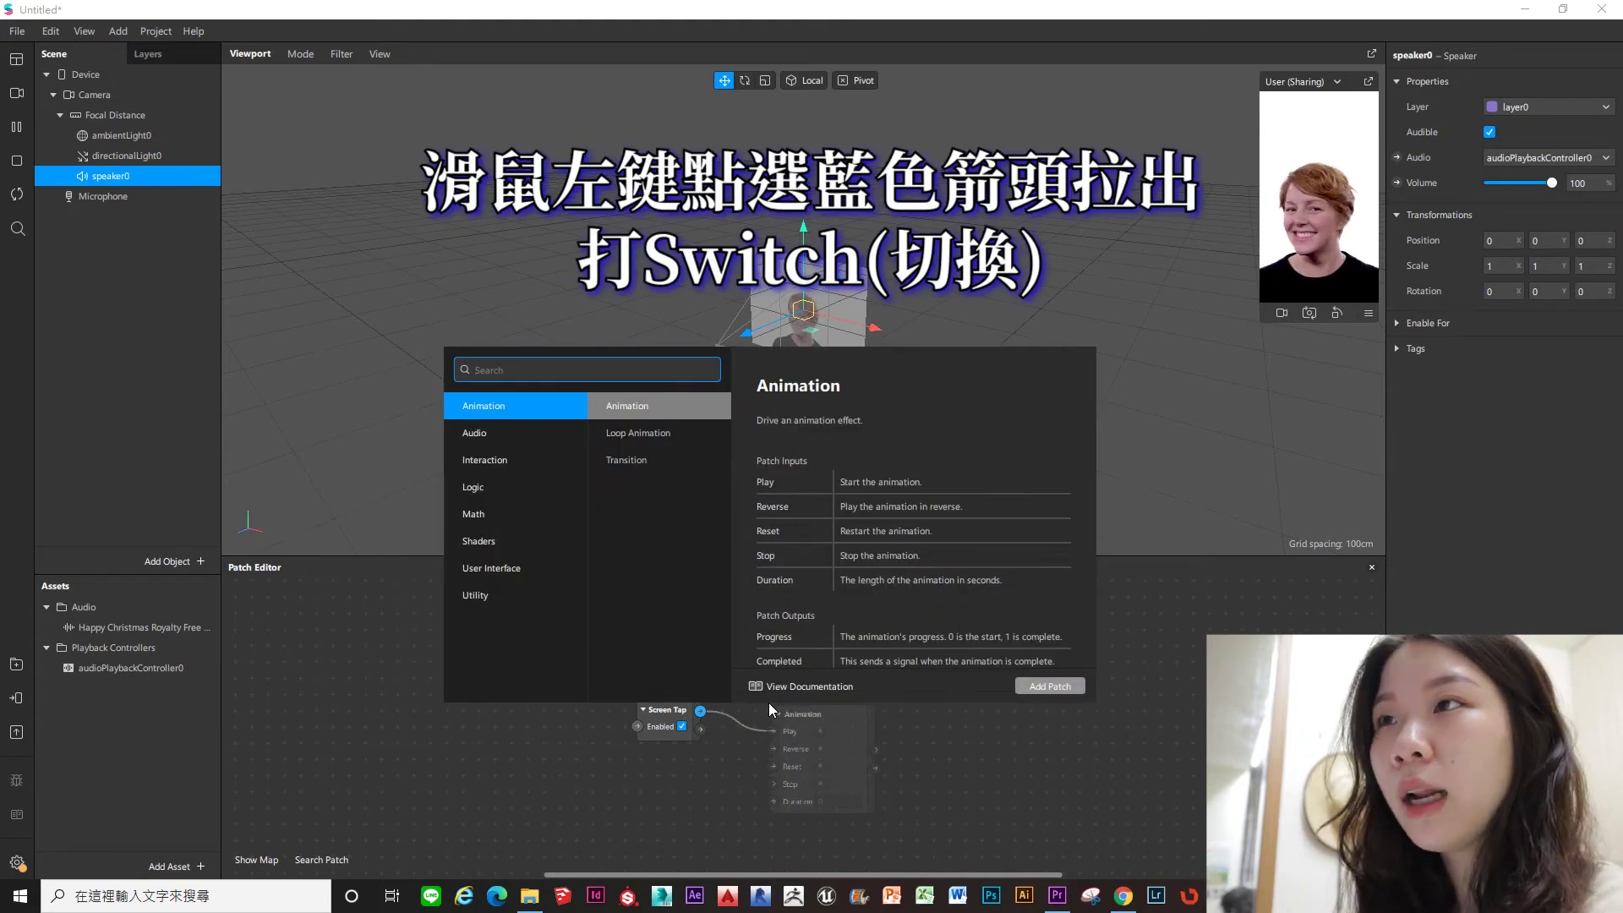
{"action": "type", "text": "s"}
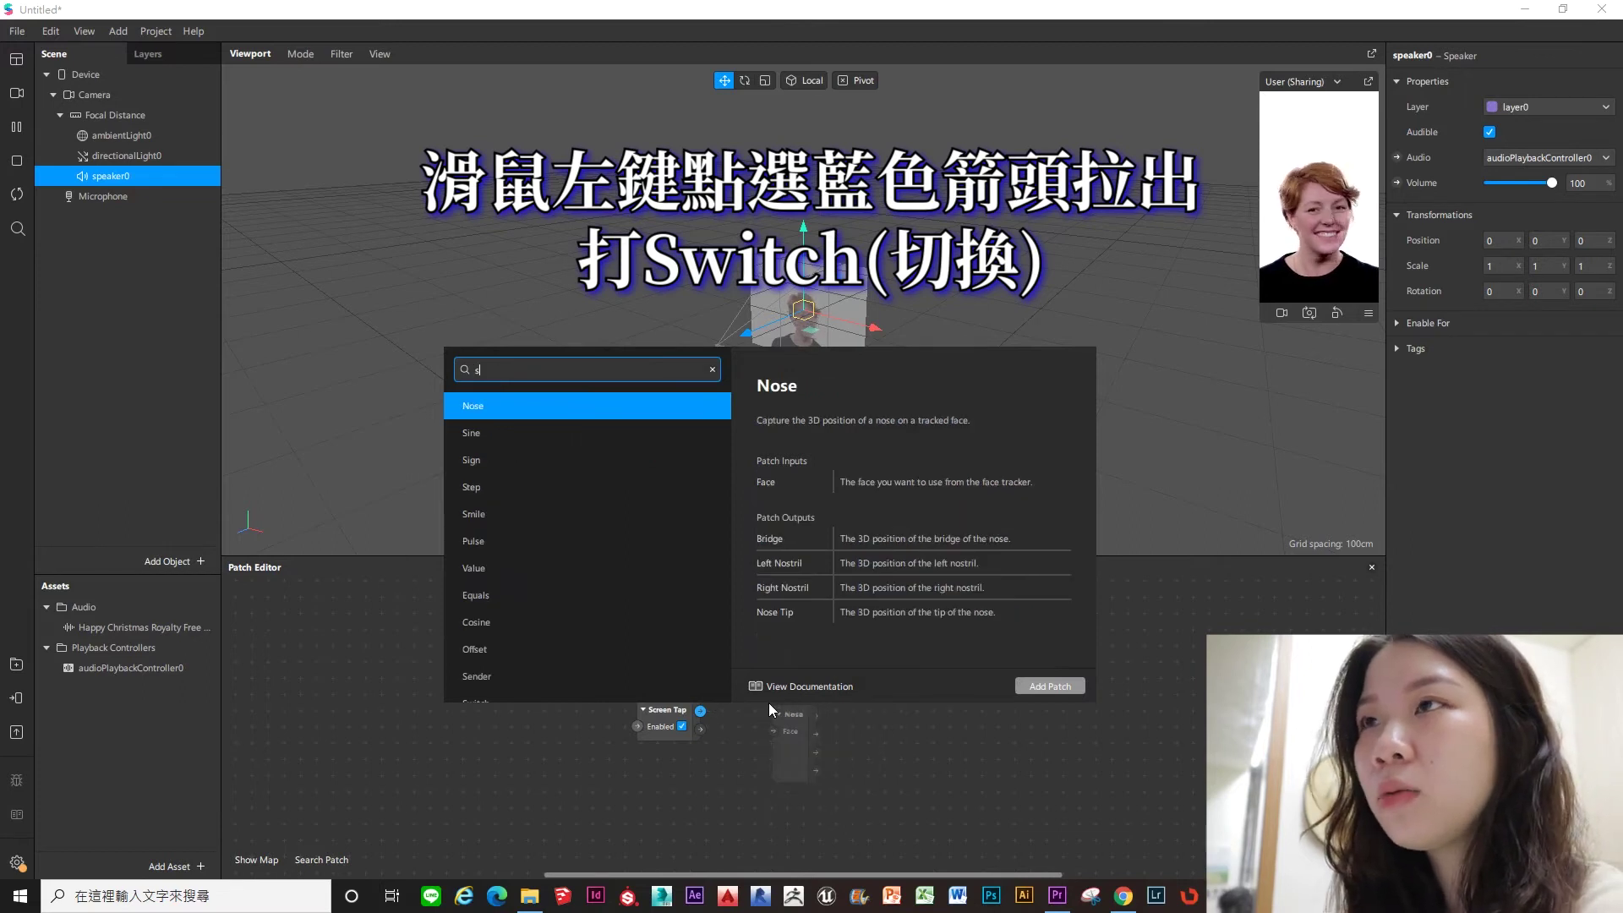
{"action": "type", "text": "wit"}
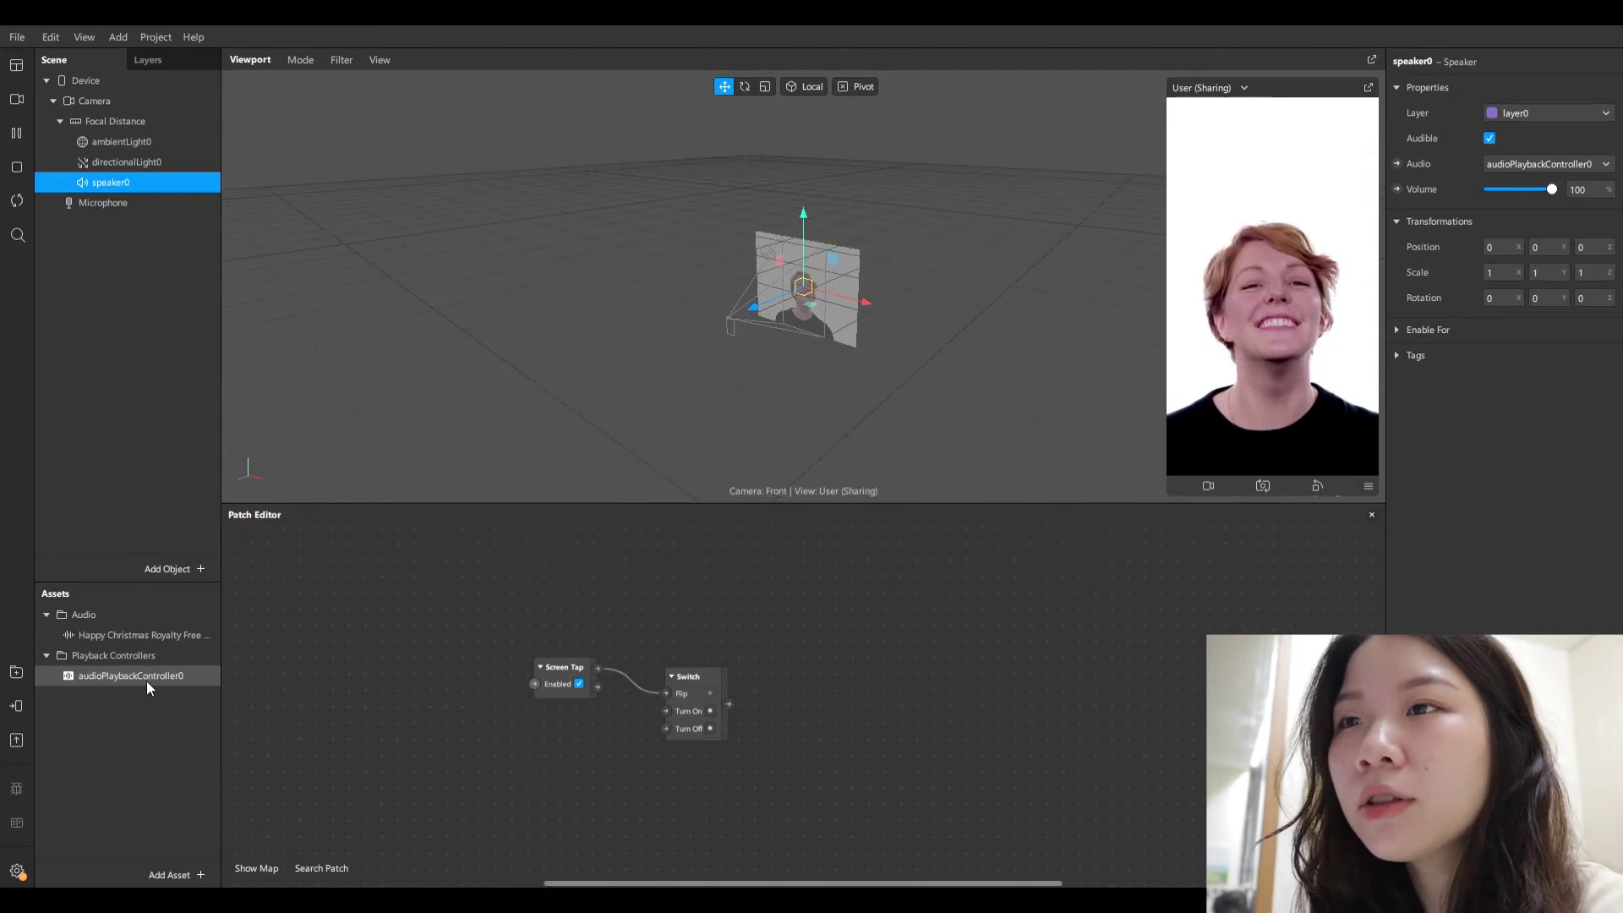
Create a patch for the Play property of audioPlaybackController0 and connect the Switch output to it.
{"action": "left_click", "coordinate": [152, 675]}
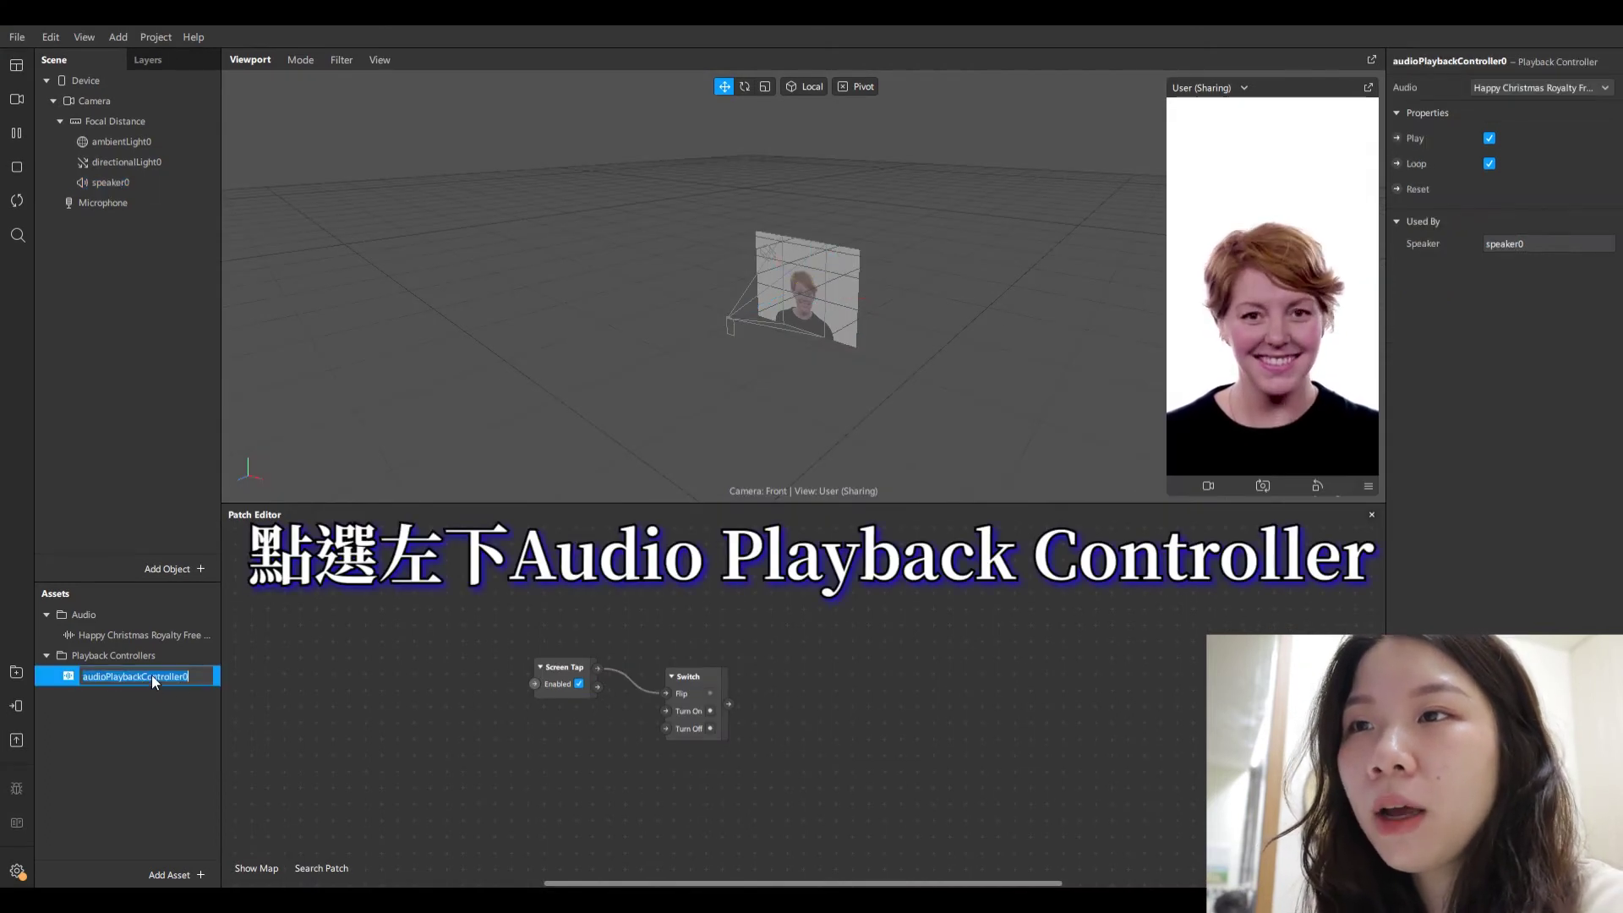
{"action": "left_click", "coordinate": [1396, 138]}
{"action": "left_click_drag", "start_coordinate": [852, 711], "coordinate": [863, 677]}
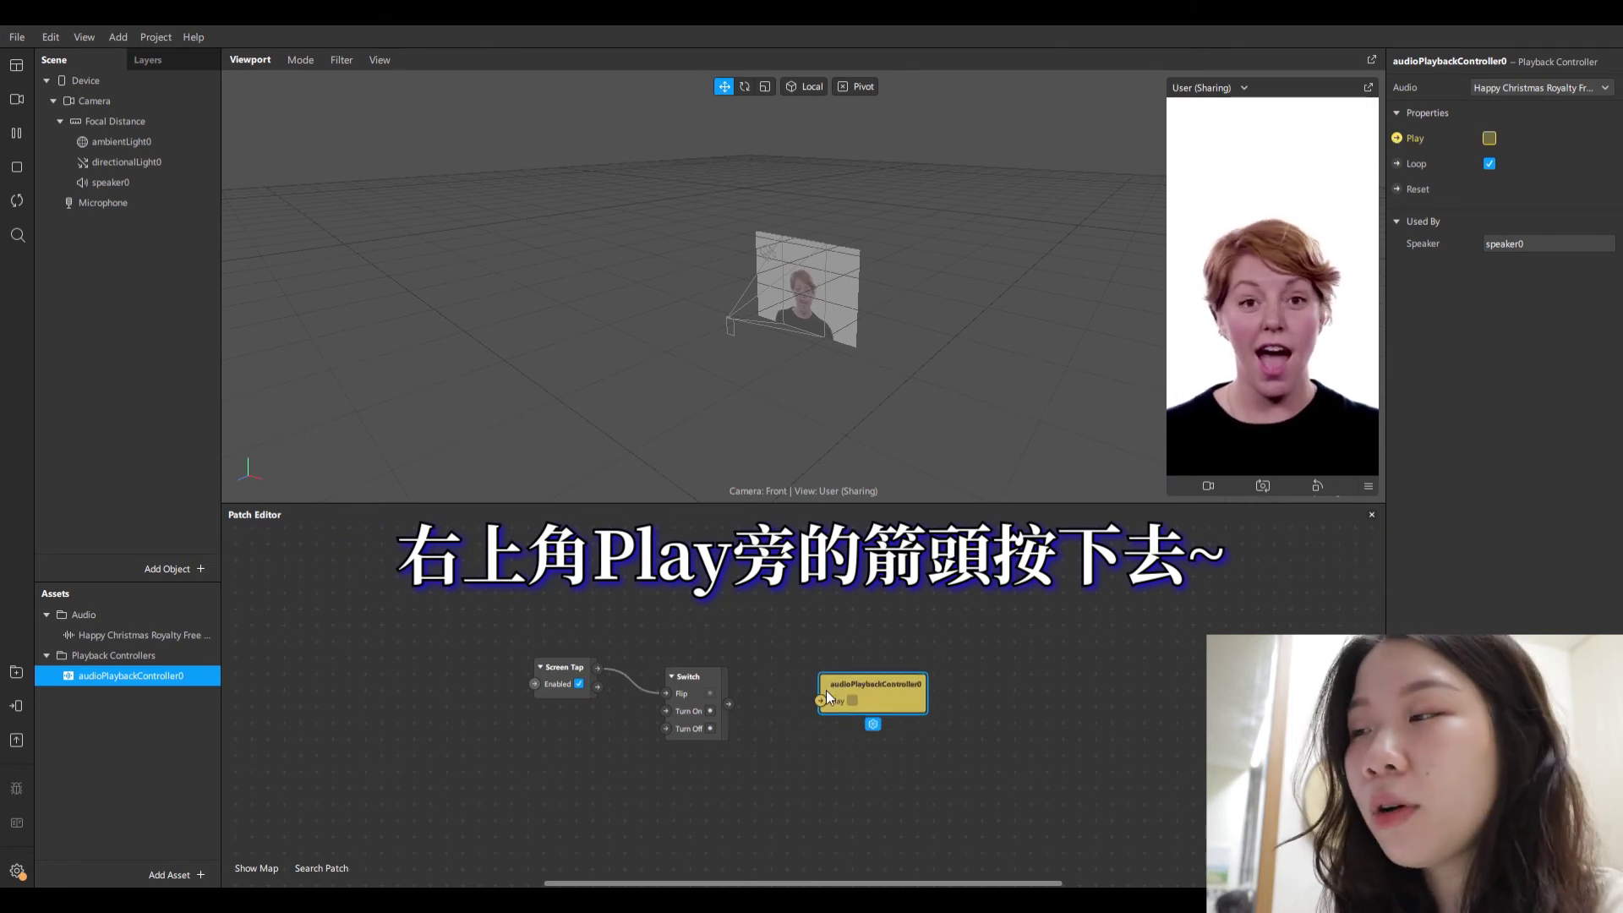
{"action": "left_click_drag", "start_coordinate": [729, 707], "coordinate": [711, 677]}
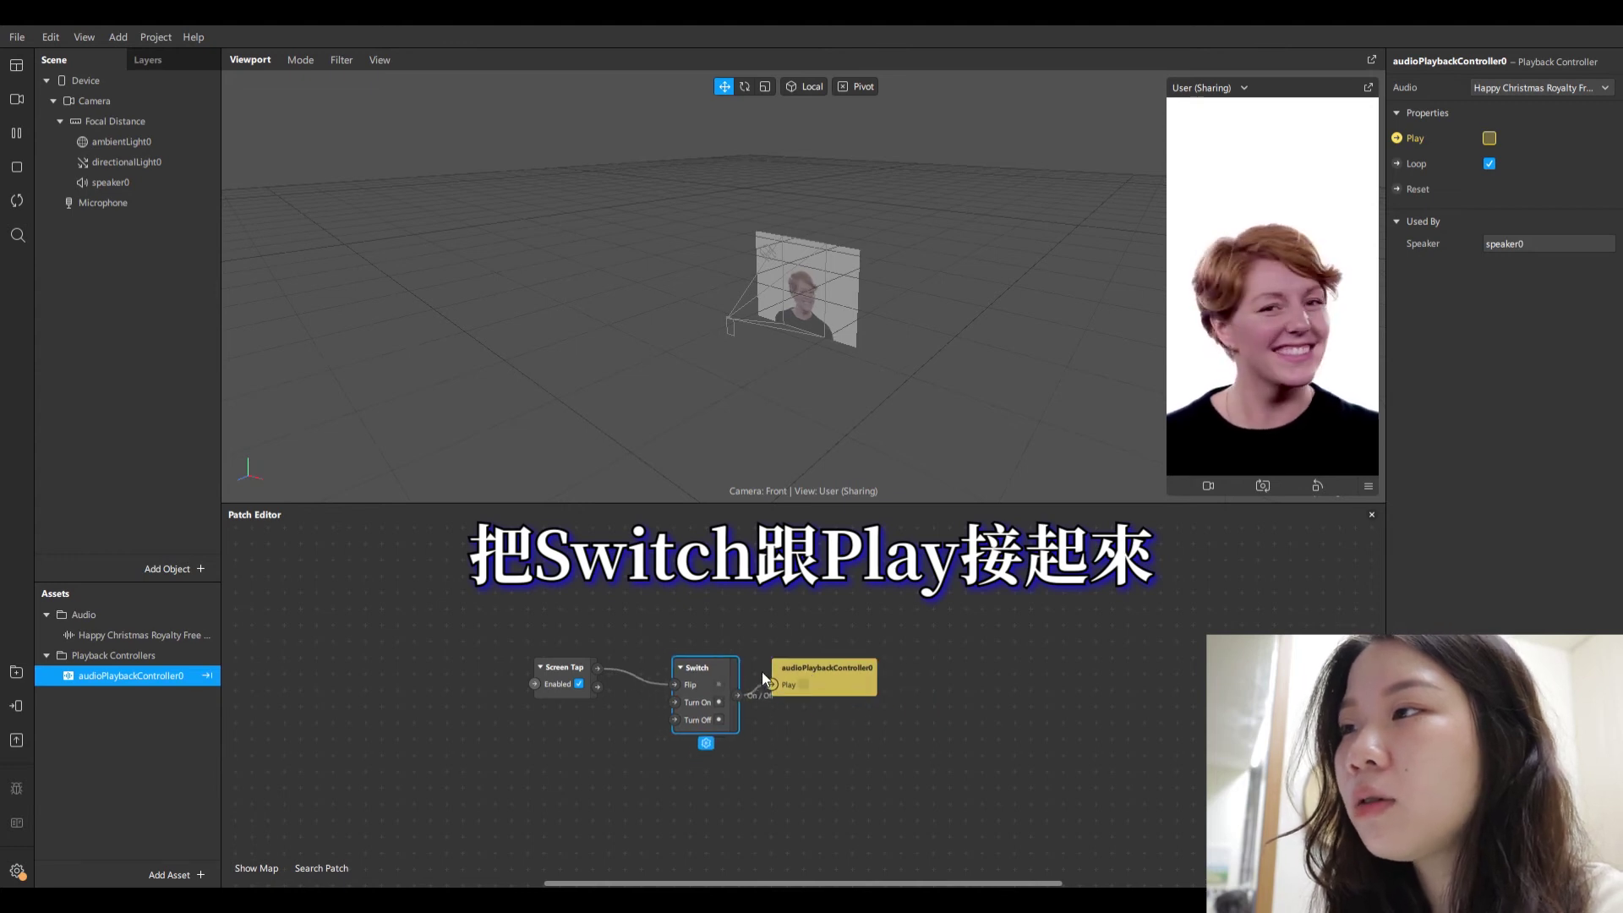
Enable Simulate Touch in the simulator and tap the preview to test the music control.
{"action": "left_click", "coordinate": [1369, 488]}
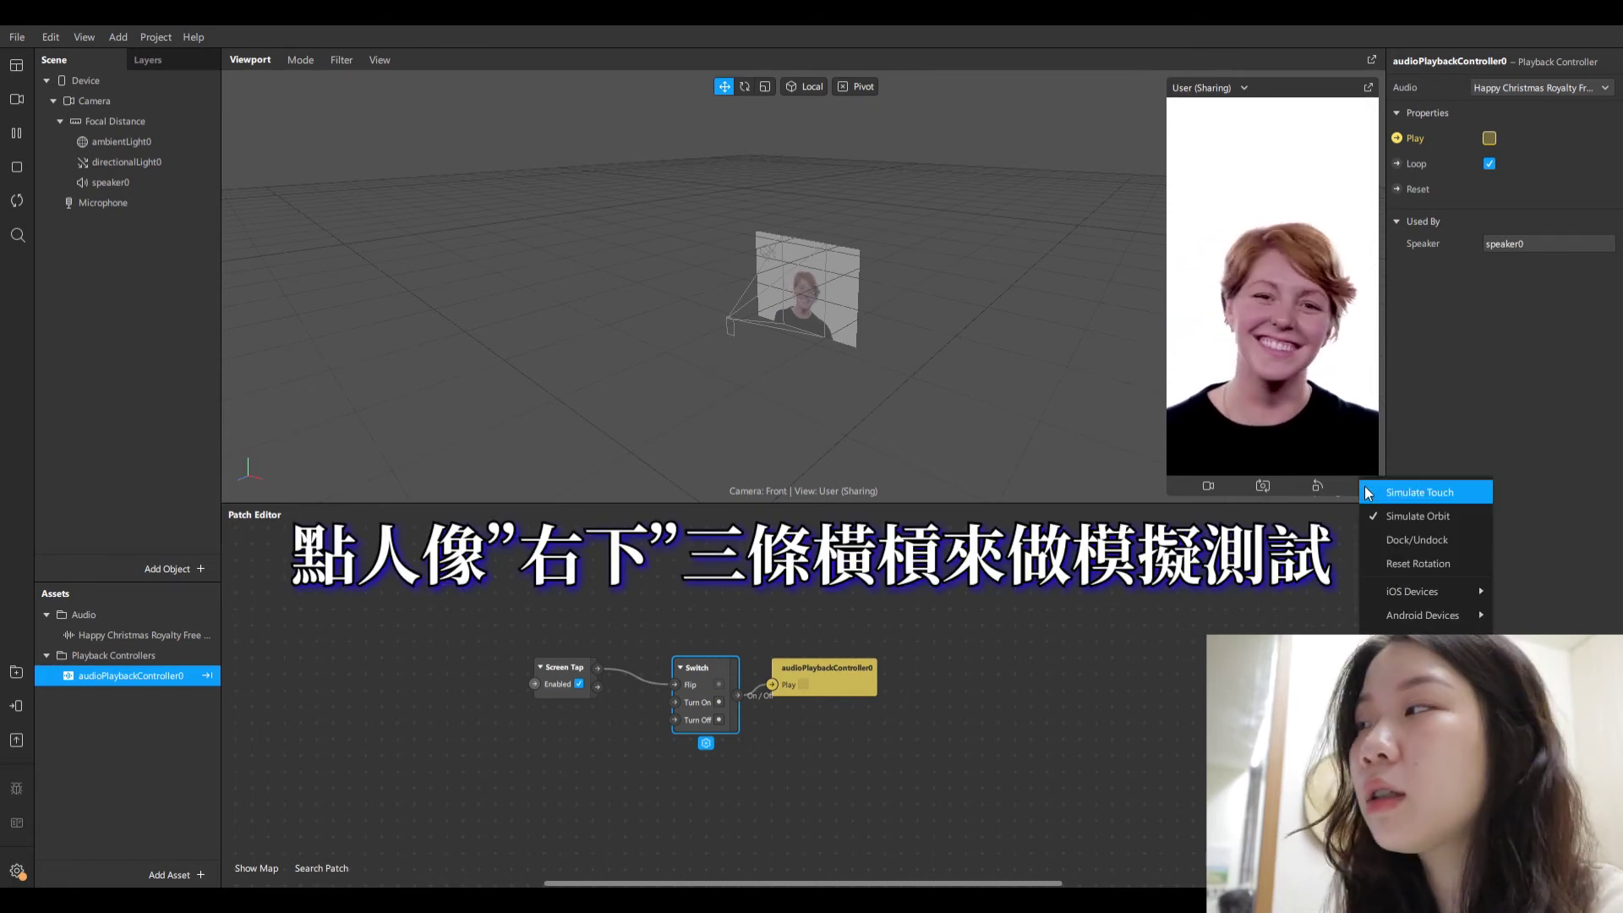
{"action": "left_click", "coordinate": [1423, 497]}
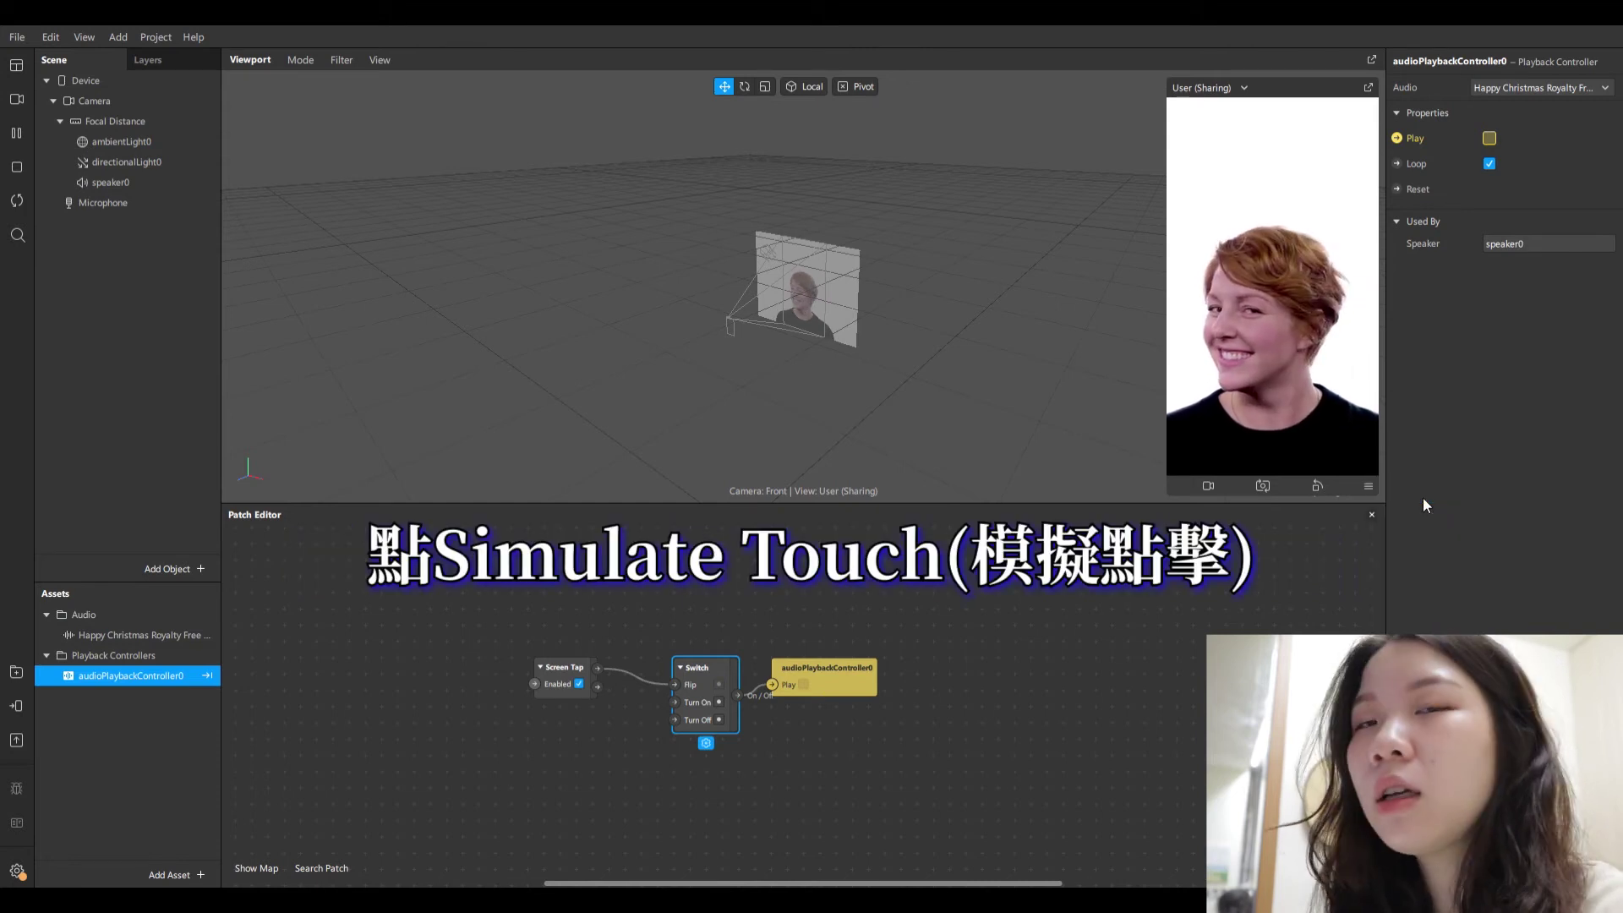
{"action": "left_click", "coordinate": [1301, 363]}
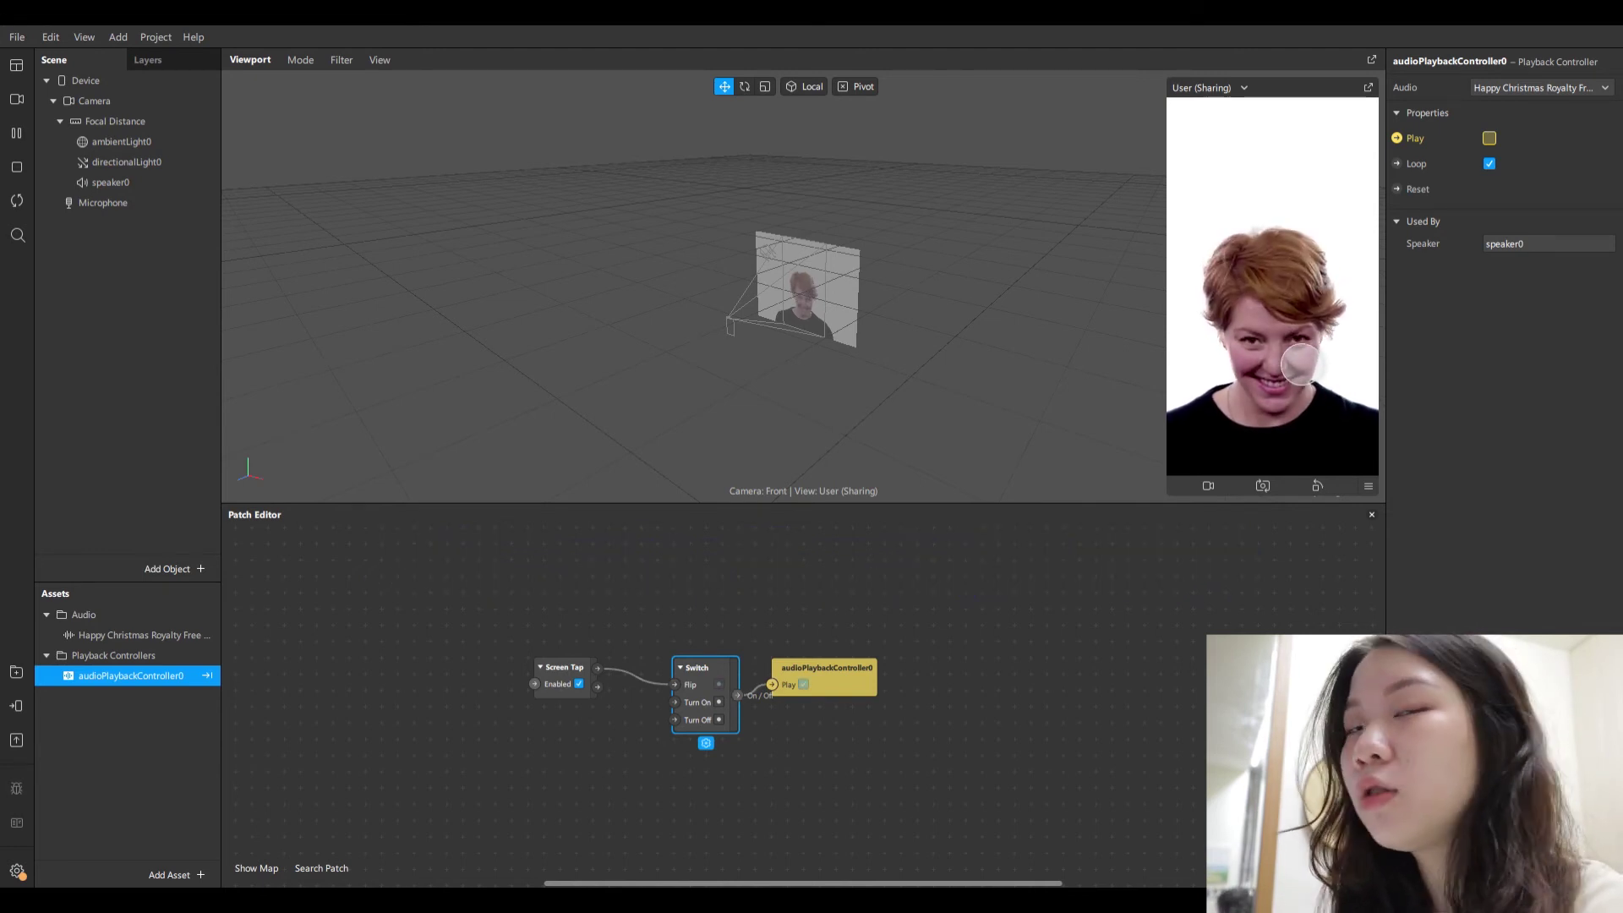
{"action": "left_click", "coordinate": [1301, 363]}
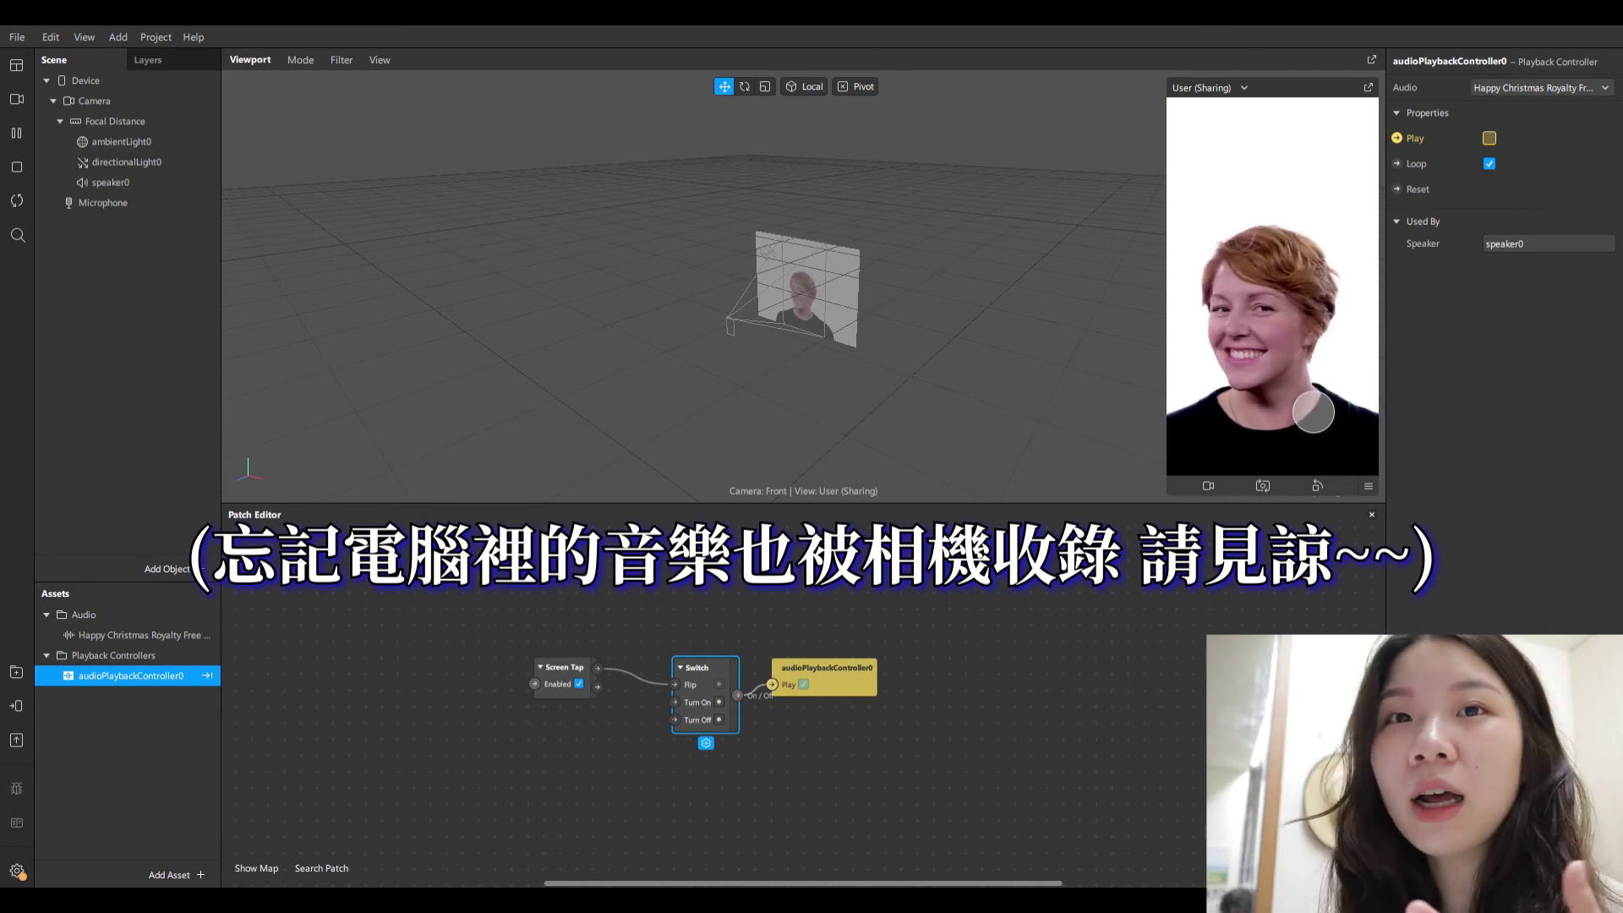
Set the Device's On Opening instruction to 點按即可變更.
{"action": "left_click", "coordinate": [71, 83]}
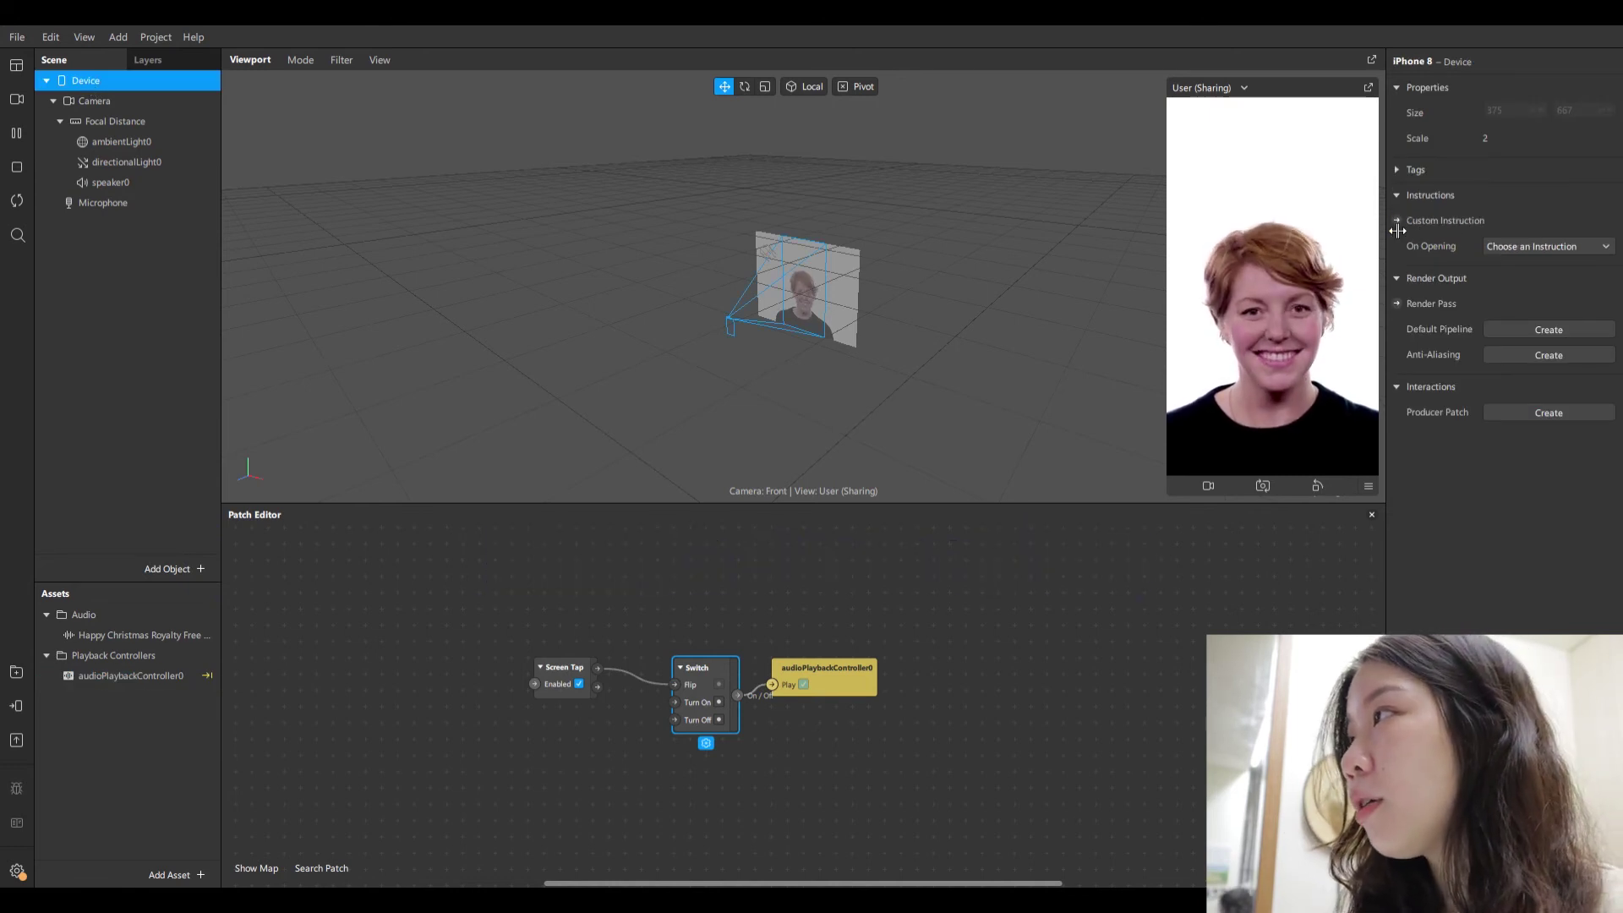
{"action": "left_click", "coordinate": [1523, 247]}
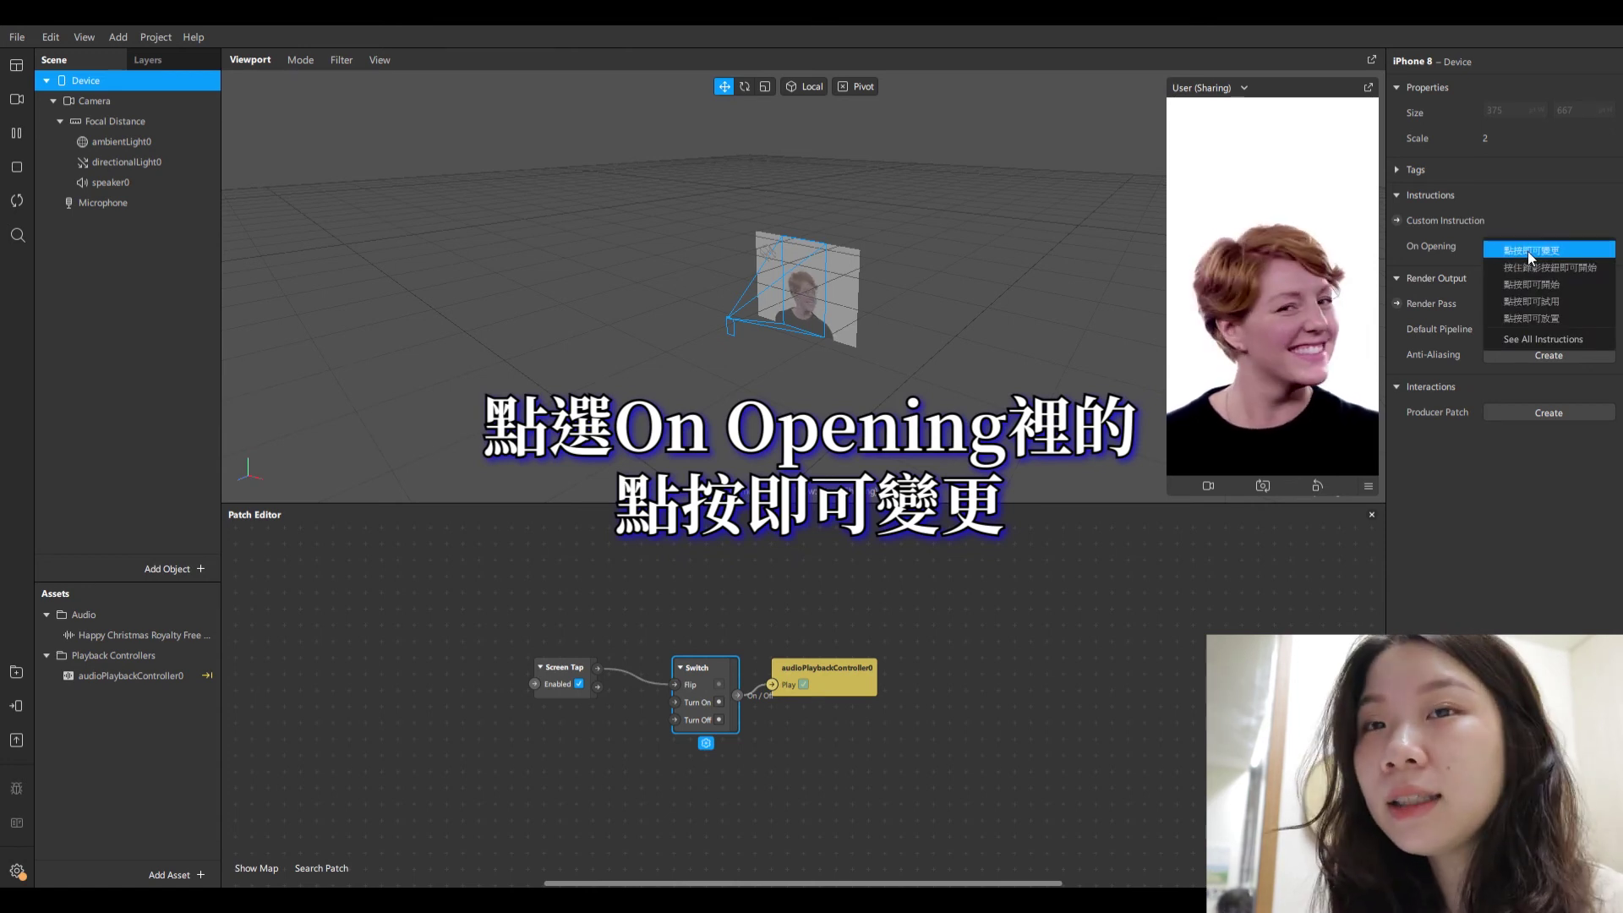
{"action": "left_click", "coordinate": [1528, 251]}
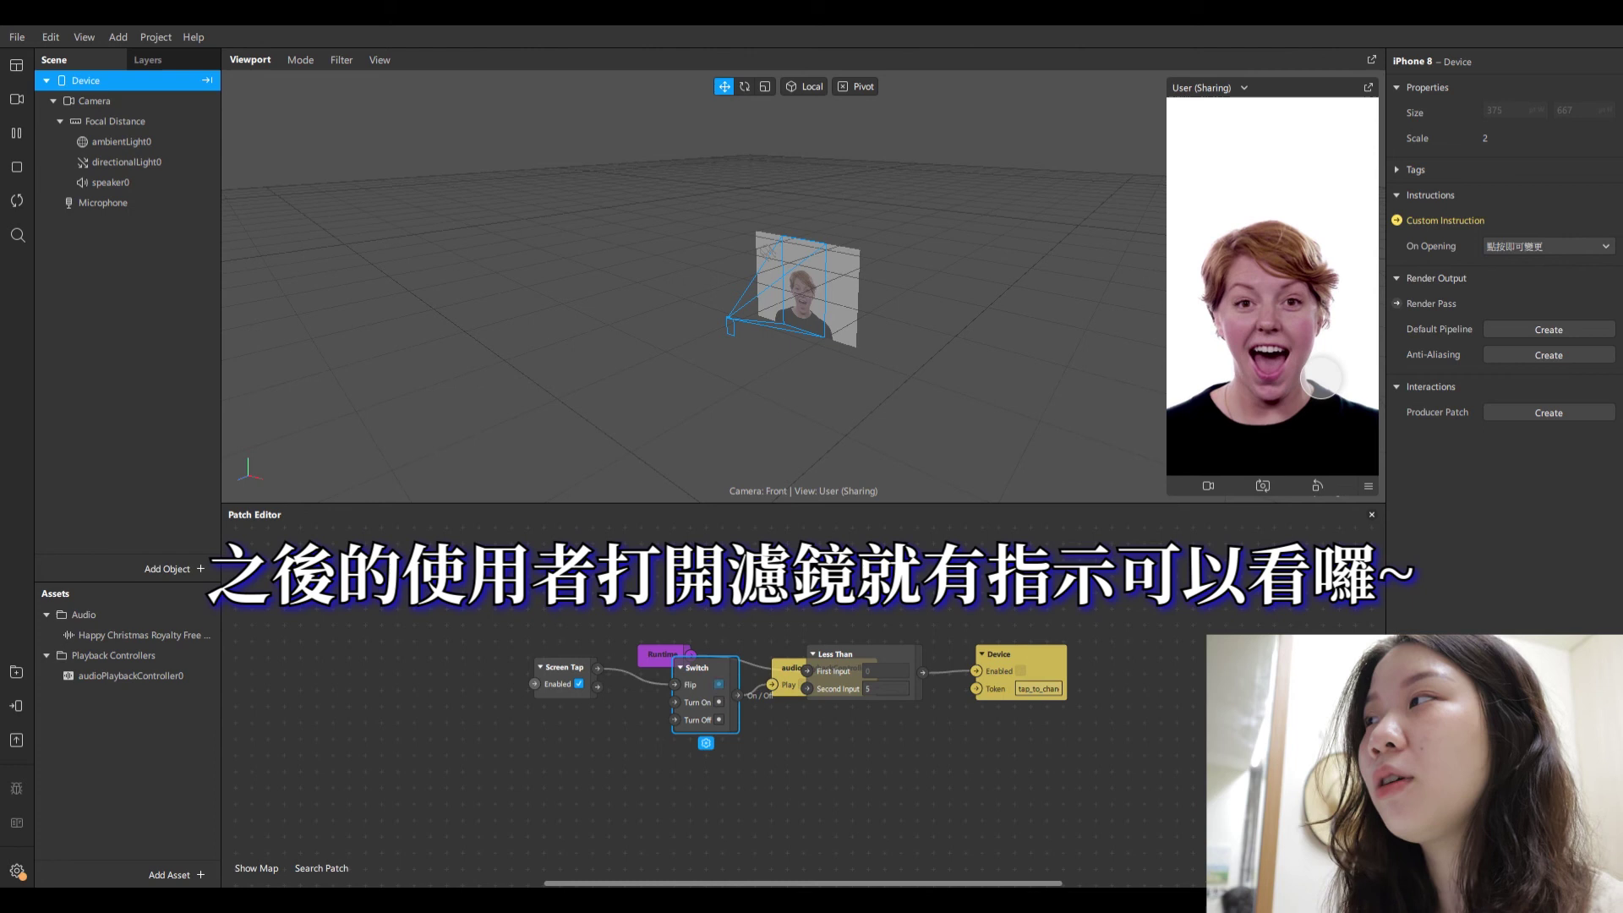
Arrange the Runtime, Less Than and Device patches in a row below the Screen Tap chain.
{"action": "left_click_drag", "start_coordinate": [653, 663], "coordinate": [596, 757]}
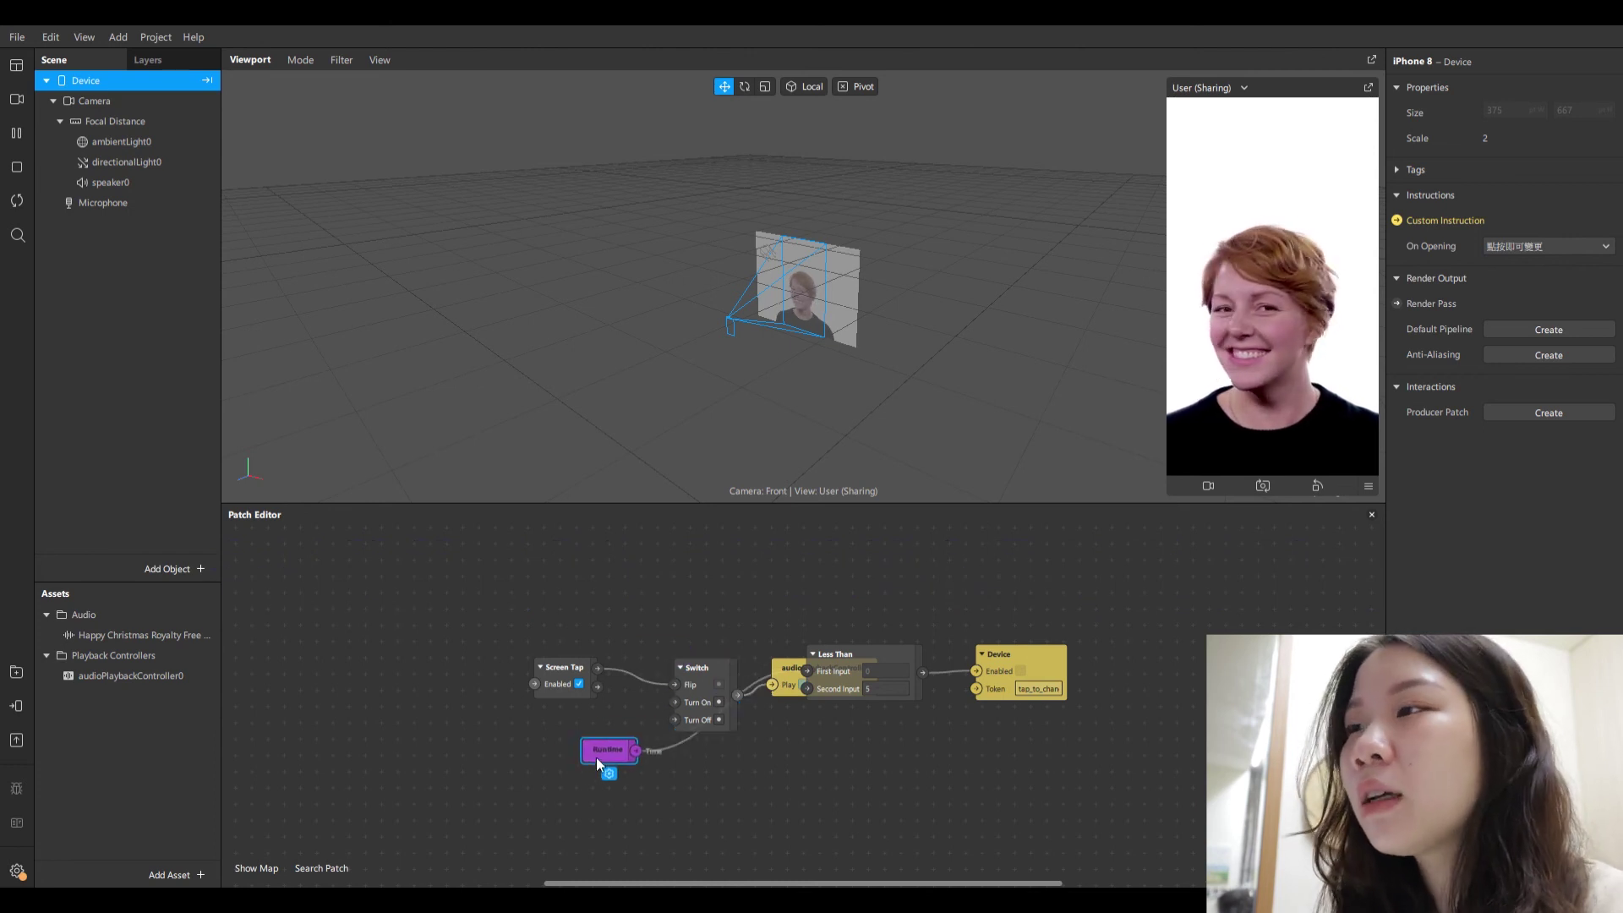
{"action": "left_click_drag", "start_coordinate": [883, 656], "coordinate": [749, 768]}
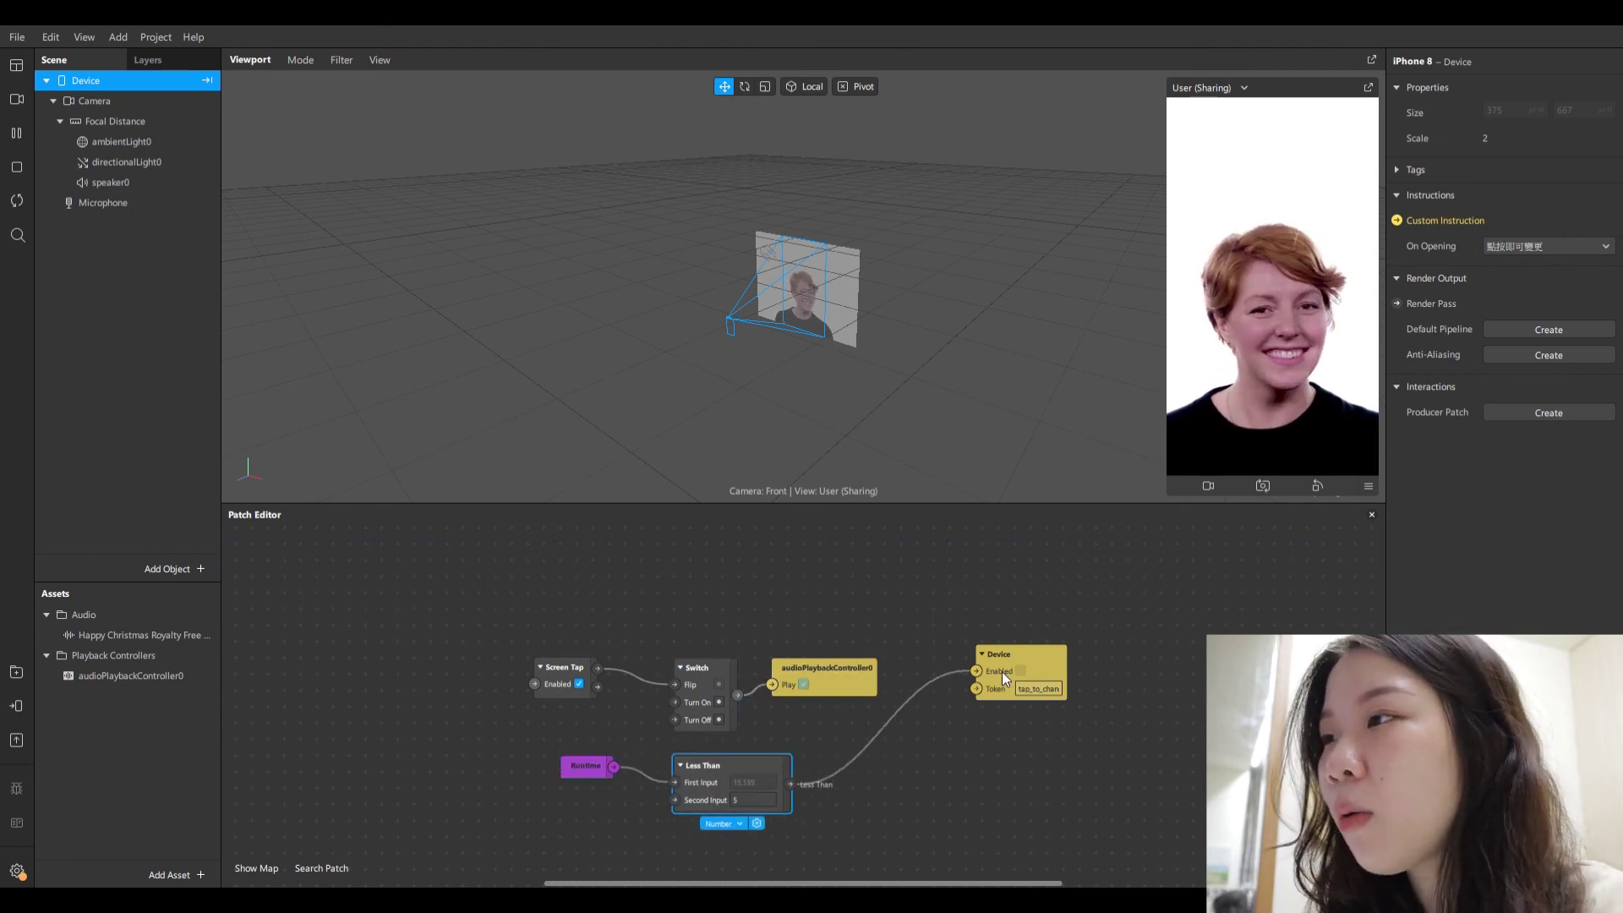
{"action": "left_click_drag", "start_coordinate": [1001, 671], "coordinate": [896, 761]}
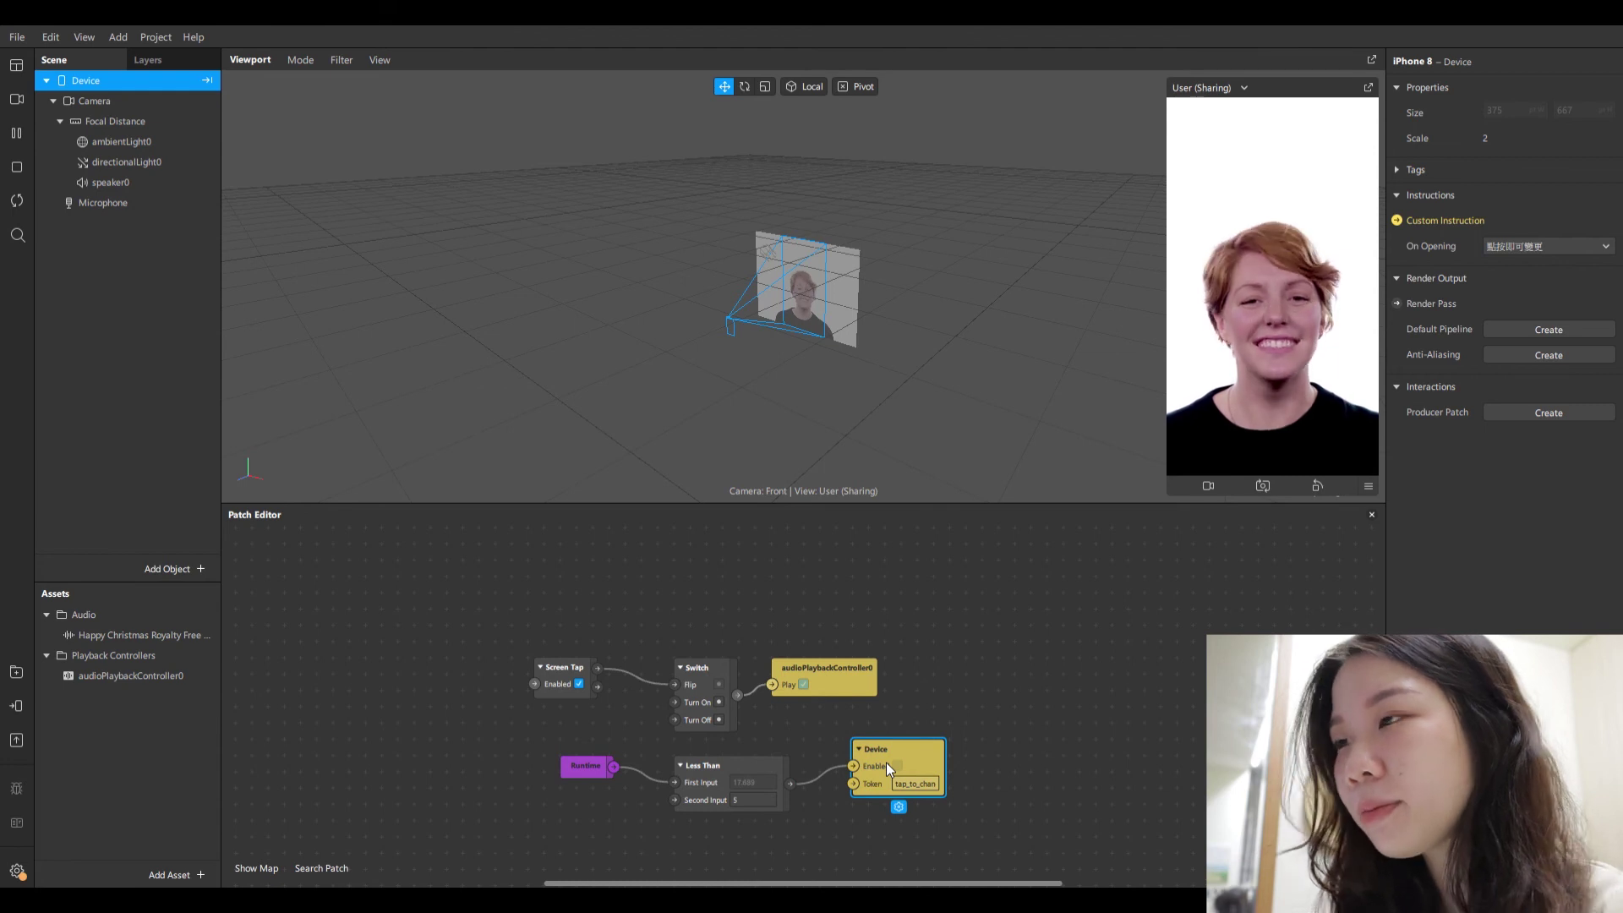